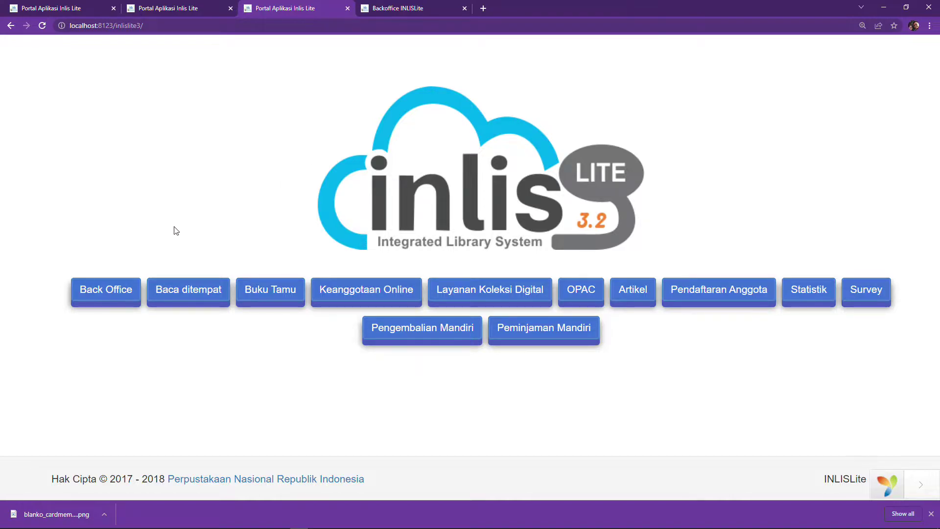
Sign in to the Back Office with the prefilled account and Perpustakaan Pusat as the library location
click(136, 301)
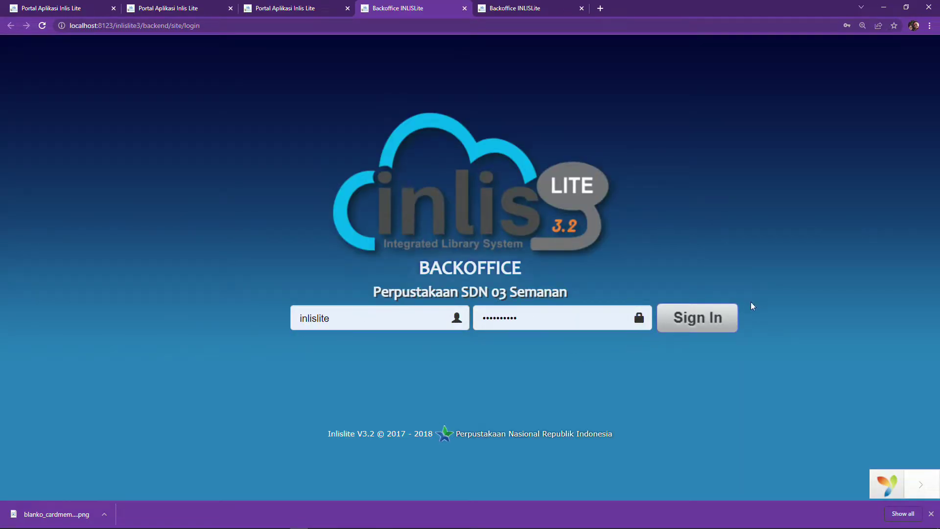
click(700, 322)
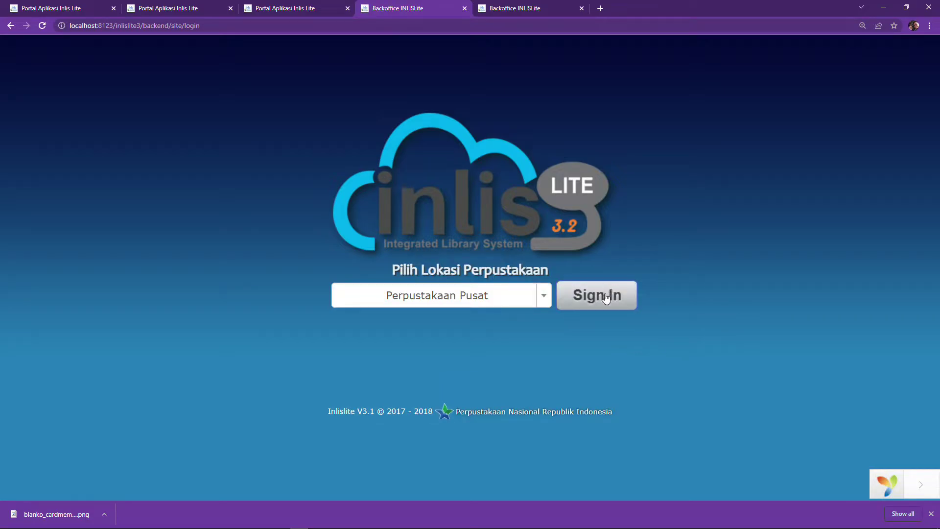
click(606, 297)
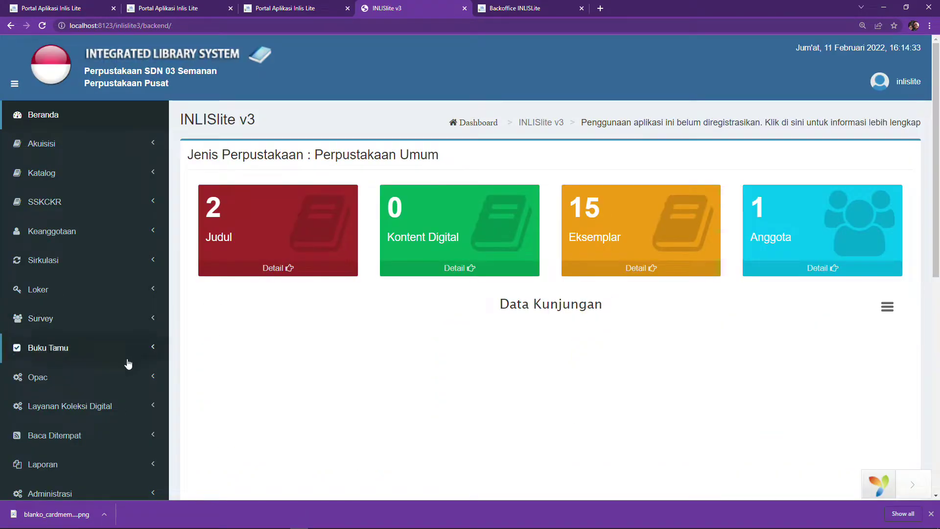
Open the Kartu Anggota settings under Pengaturan Keanggotaan in the Administrasi section
scroll(125, 372, down, 3)
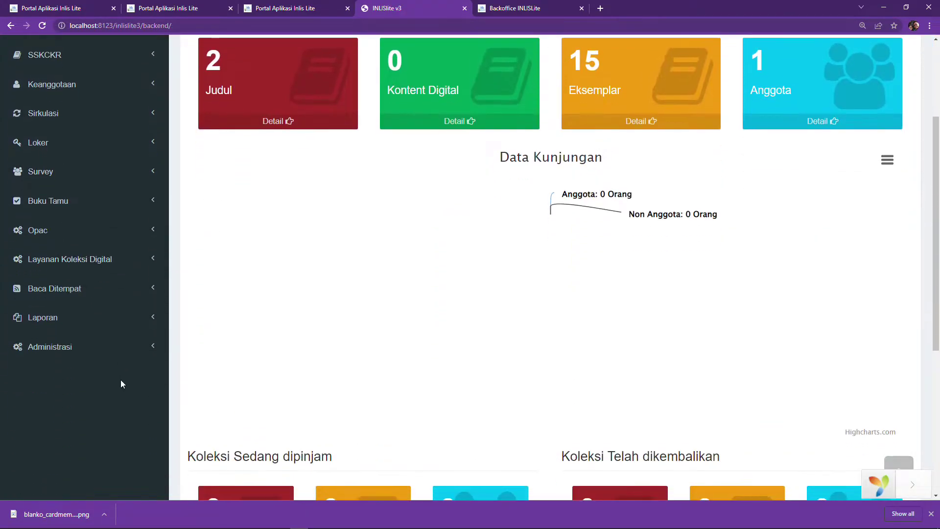
click(109, 355)
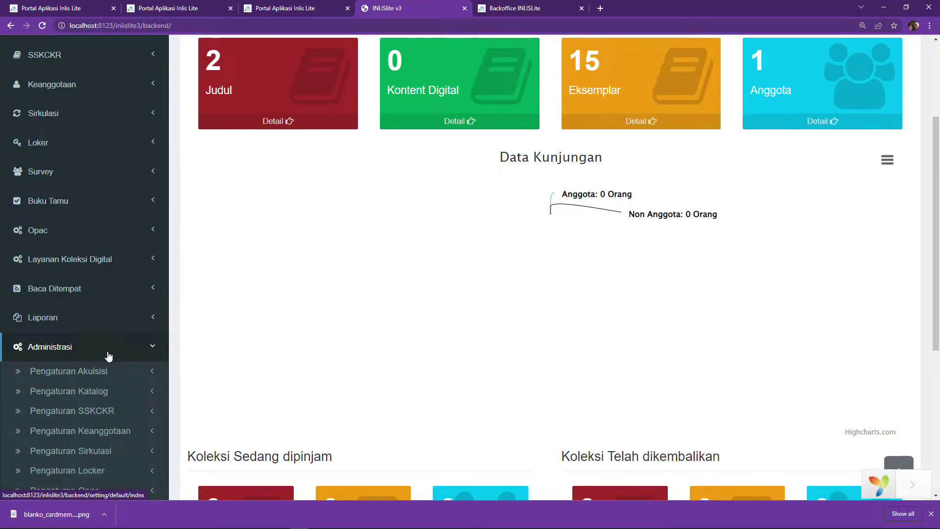
scroll(107, 338, down, 1)
scroll(270, 268, down, 2)
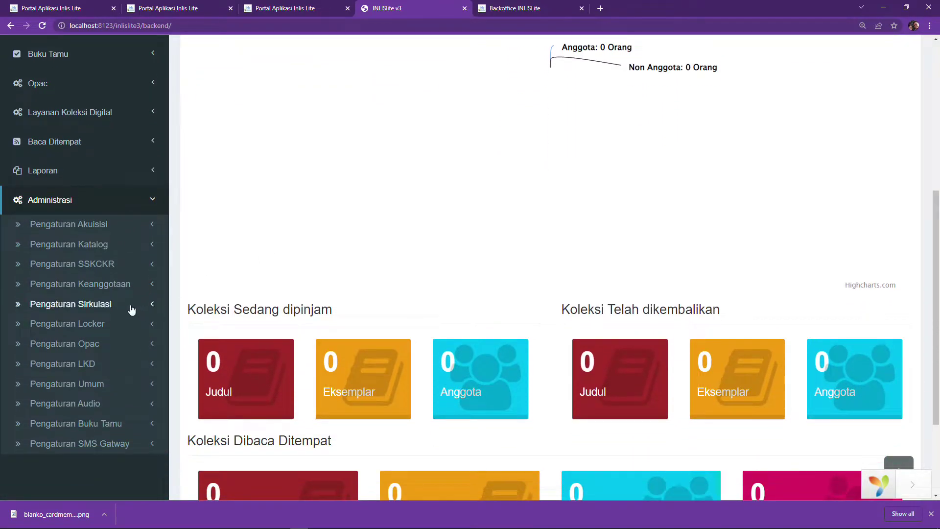
click(112, 288)
scroll(98, 280, down, 1)
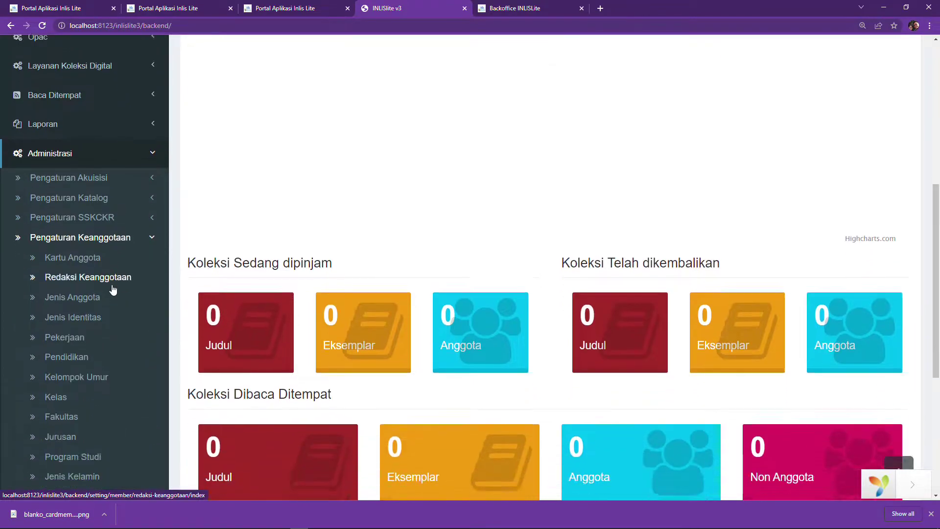
click(69, 264)
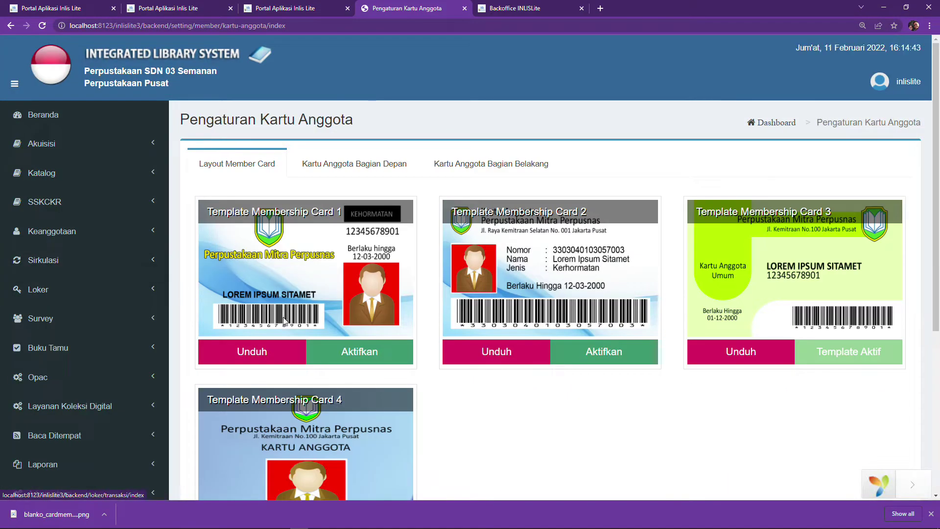
Examine the four membership card templates and their download and activation options
scroll(490, 333, down, 3)
scroll(491, 333, down, 1)
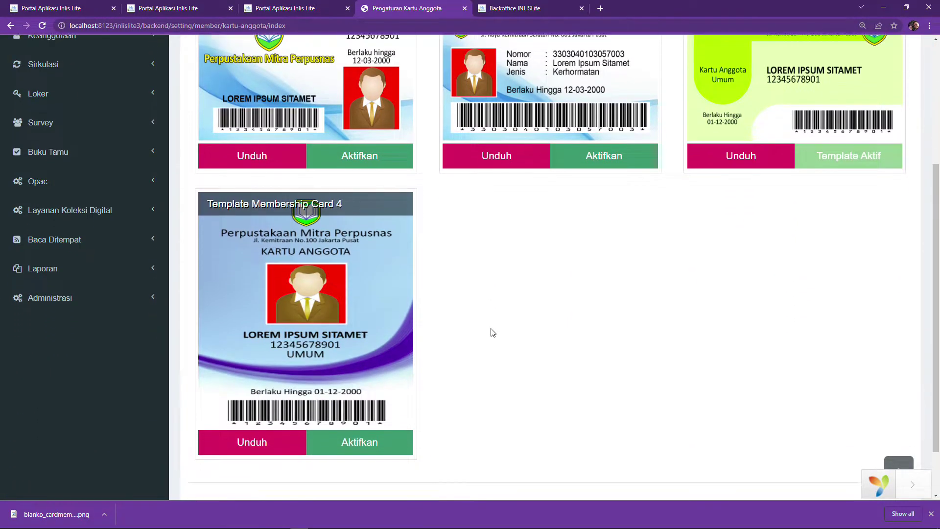
scroll(469, 337, up, 2)
scroll(469, 336, up, 1)
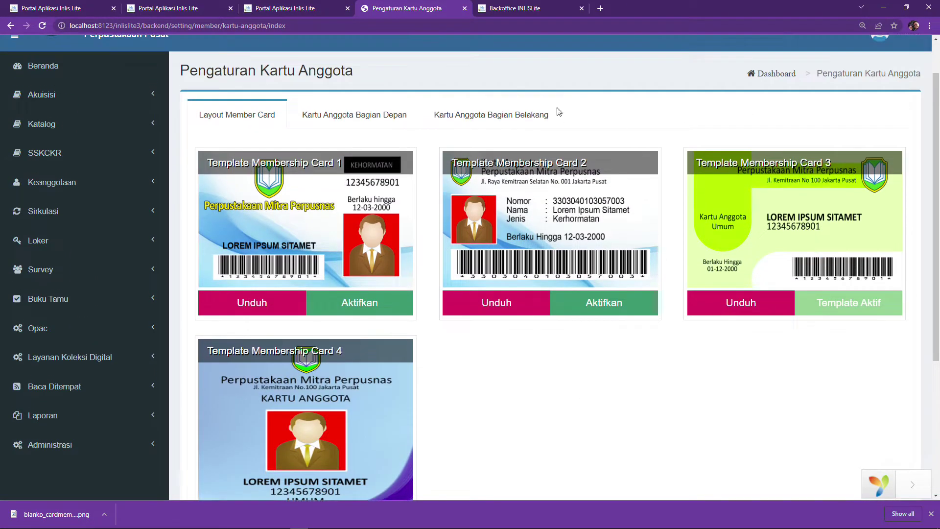
scroll(491, 338, down, 1)
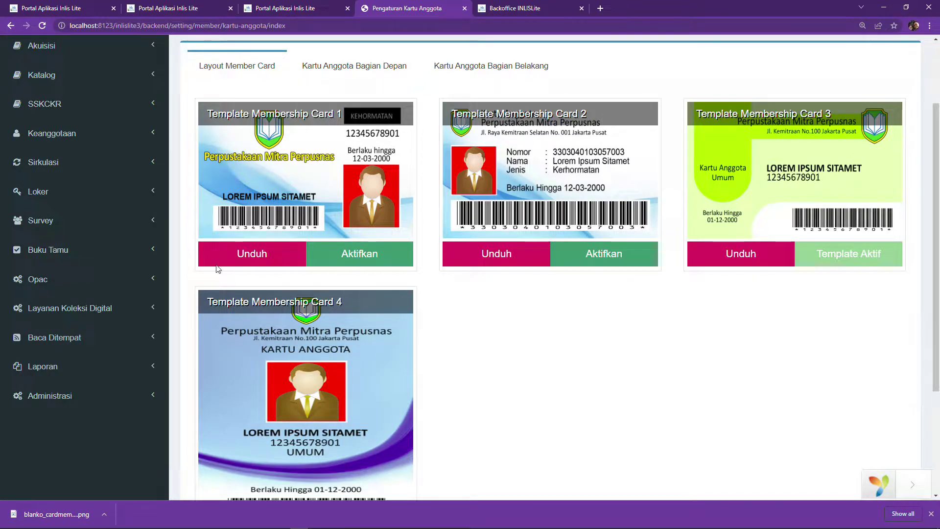
scroll(449, 279, up, 1)
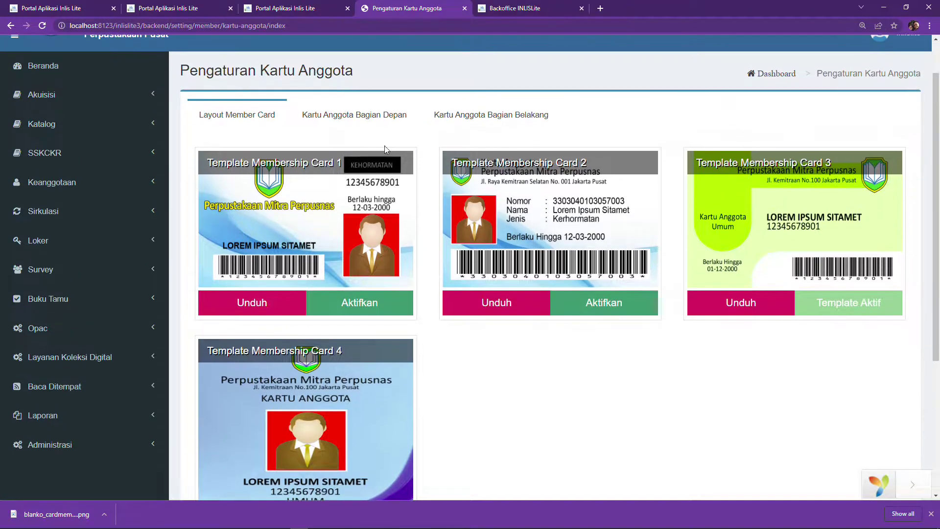
Review the member card's front layouts and its back-side text and background image, comparing the front layouts with the card templates
click(377, 121)
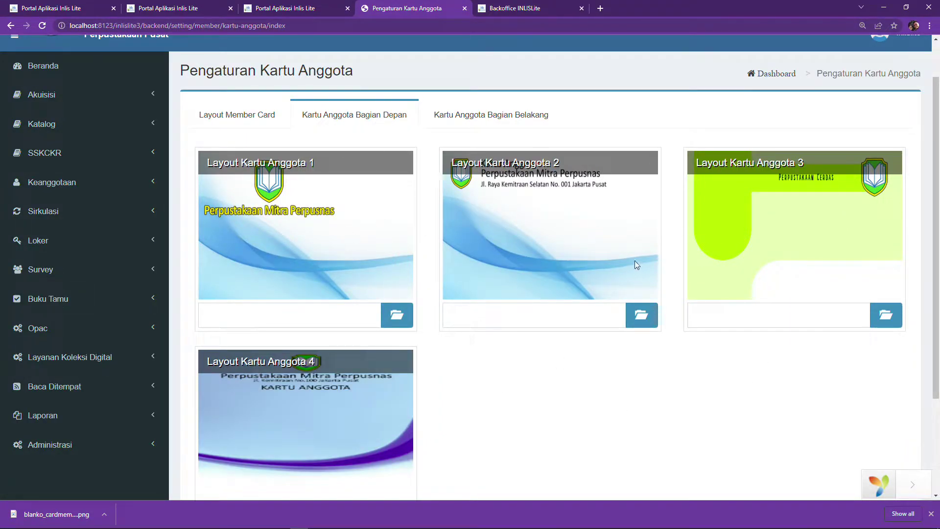
click(453, 118)
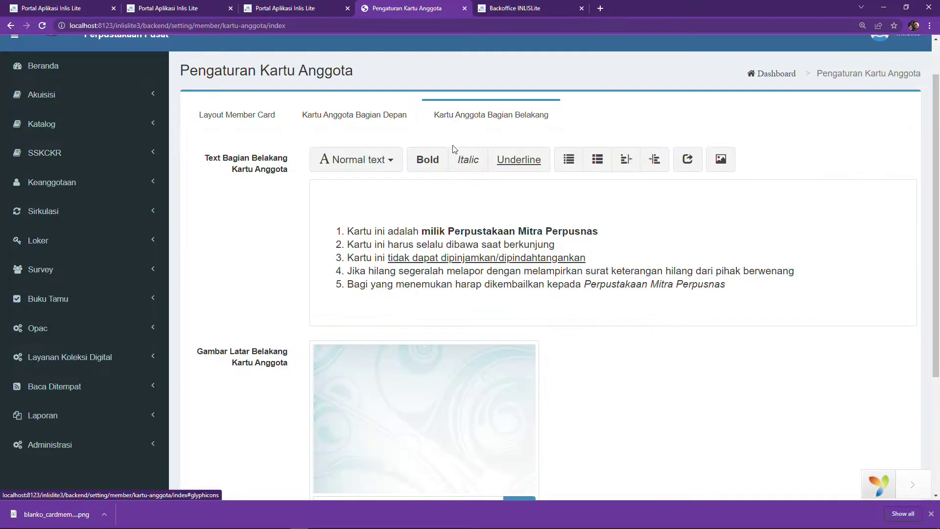
scroll(455, 240, down, 2)
scroll(458, 355, up, 2)
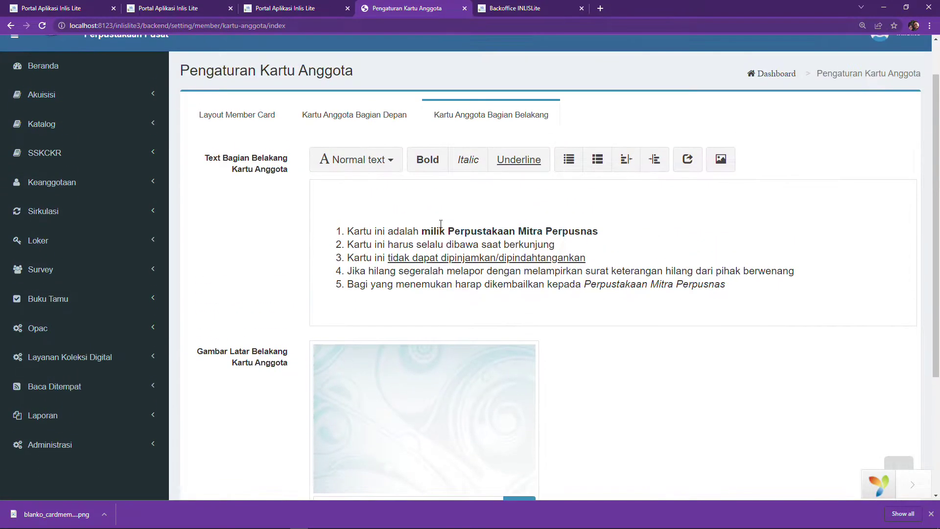
scroll(446, 348, down, 2)
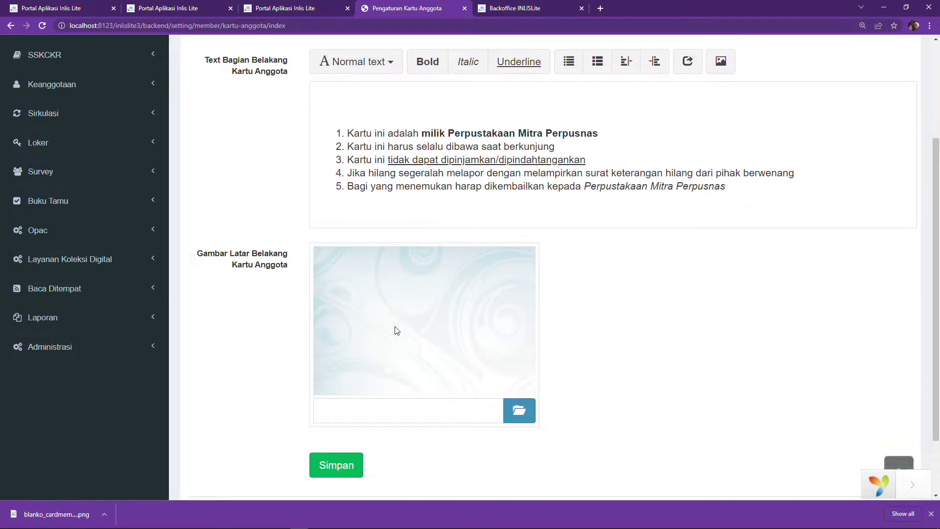
scroll(392, 323, up, 2)
scroll(300, 231, down, 2)
scroll(393, 269, up, 2)
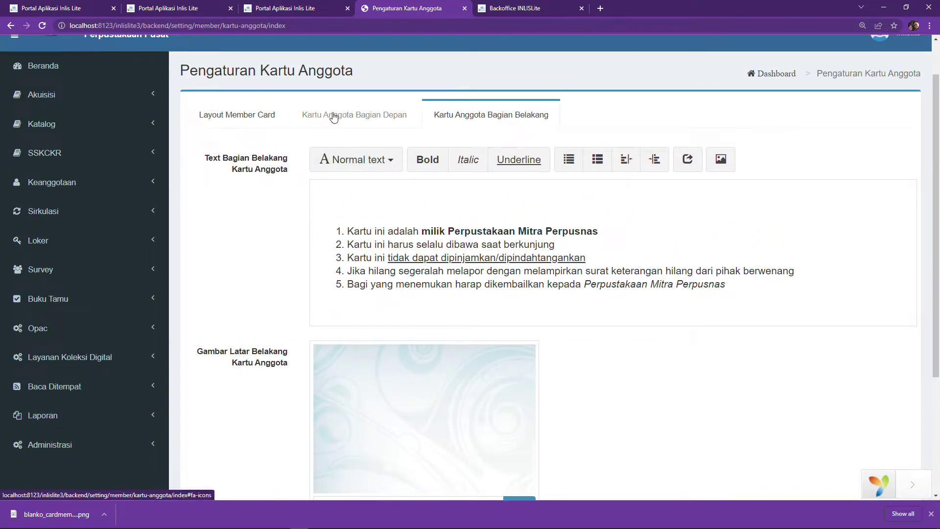
click(333, 117)
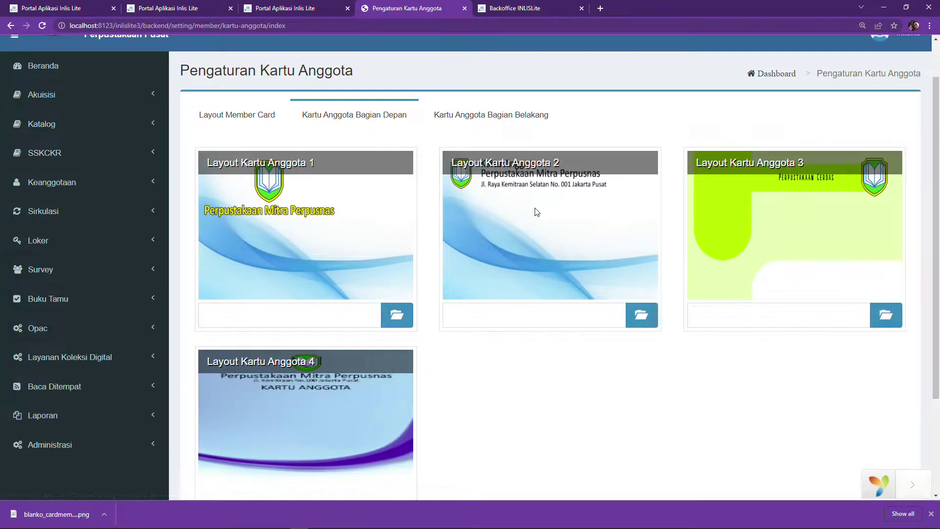
click(264, 117)
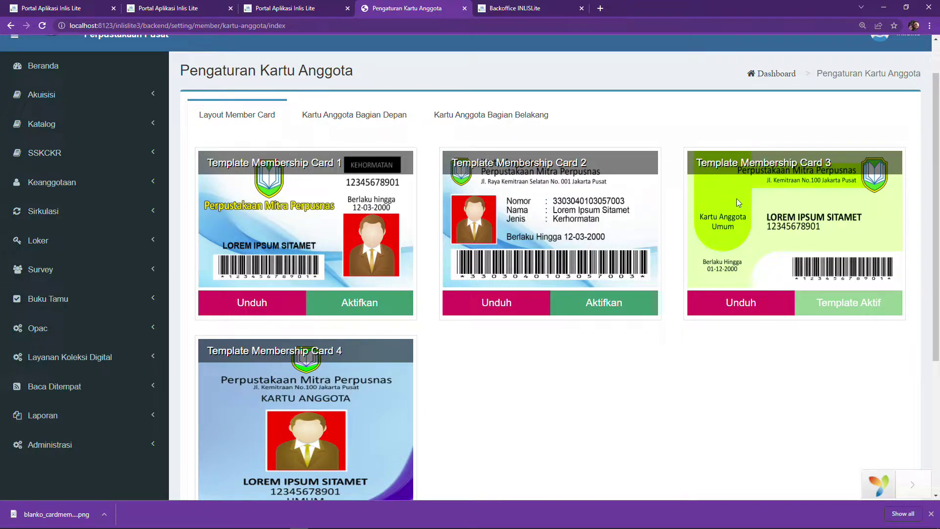
click(413, 124)
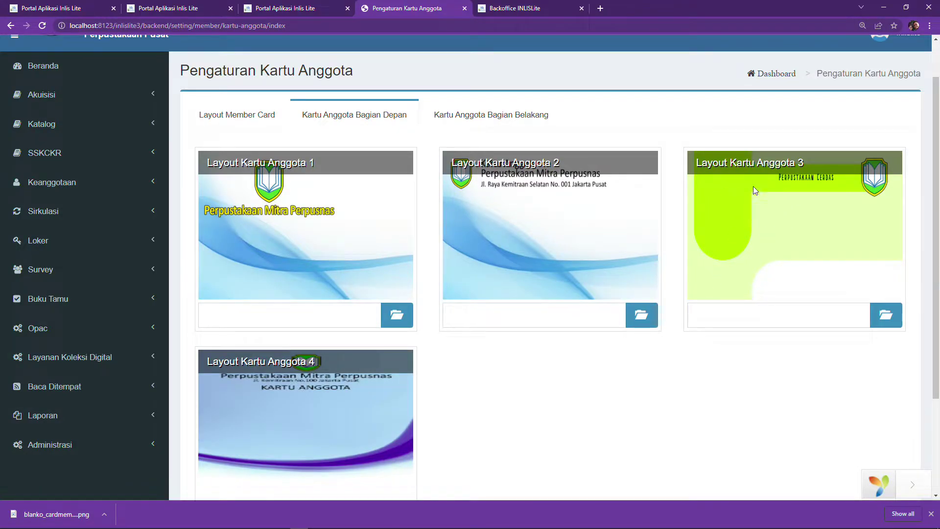
Download the blank image of Template Membership Card 3 and check the downloaded file in its folder
click(264, 121)
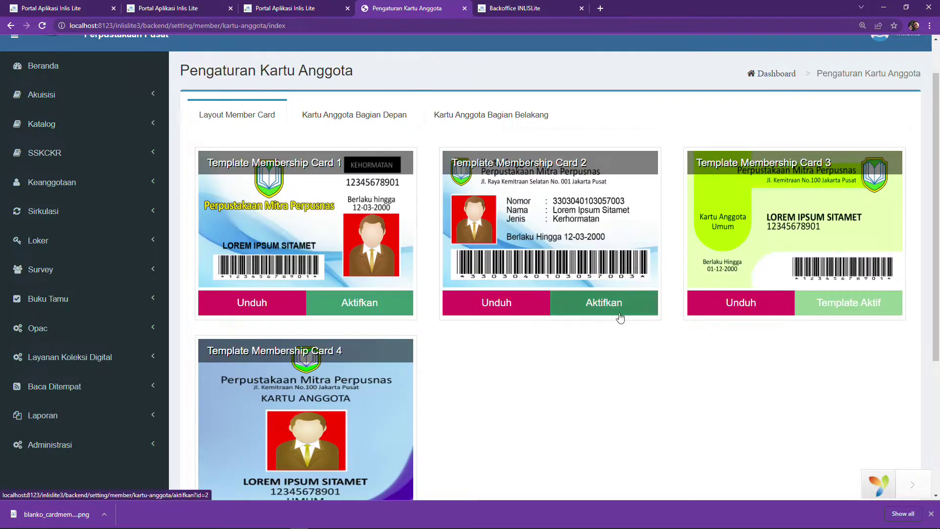
click(733, 311)
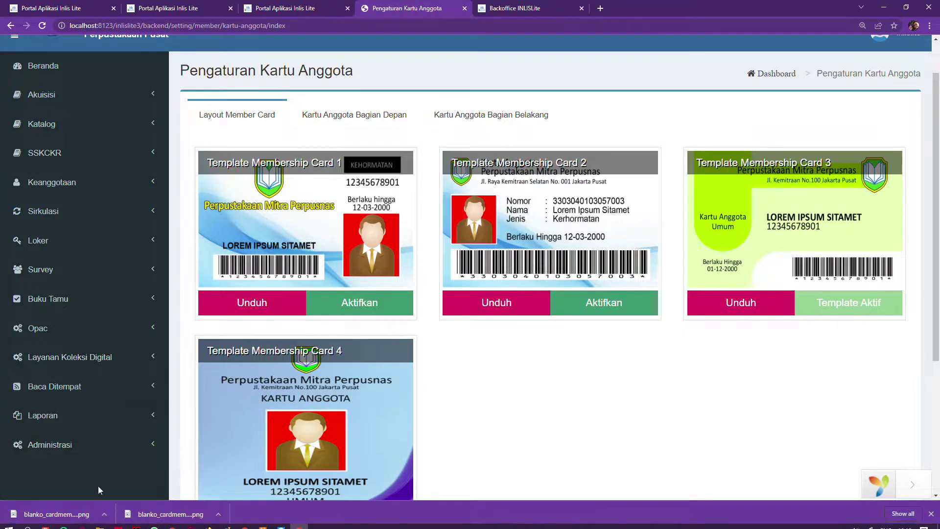
click(105, 513)
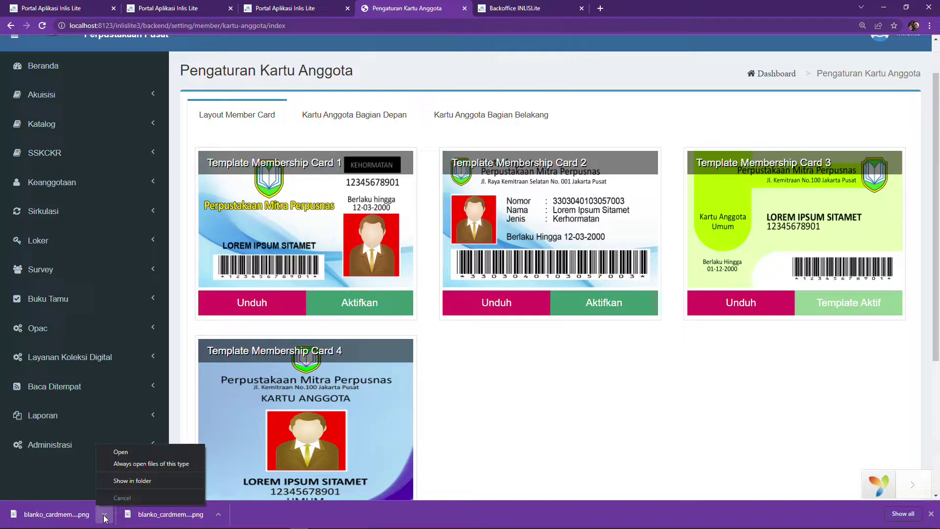
click(104, 516)
click(103, 515)
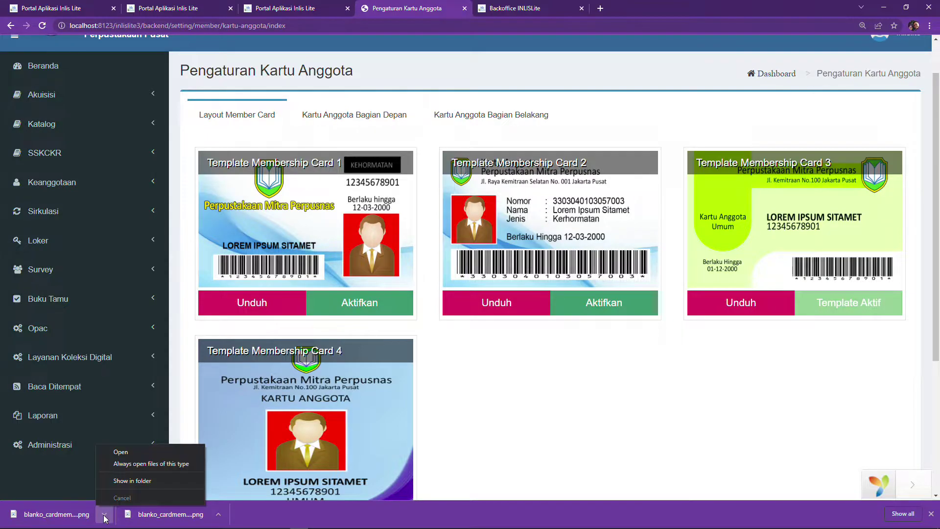
click(130, 482)
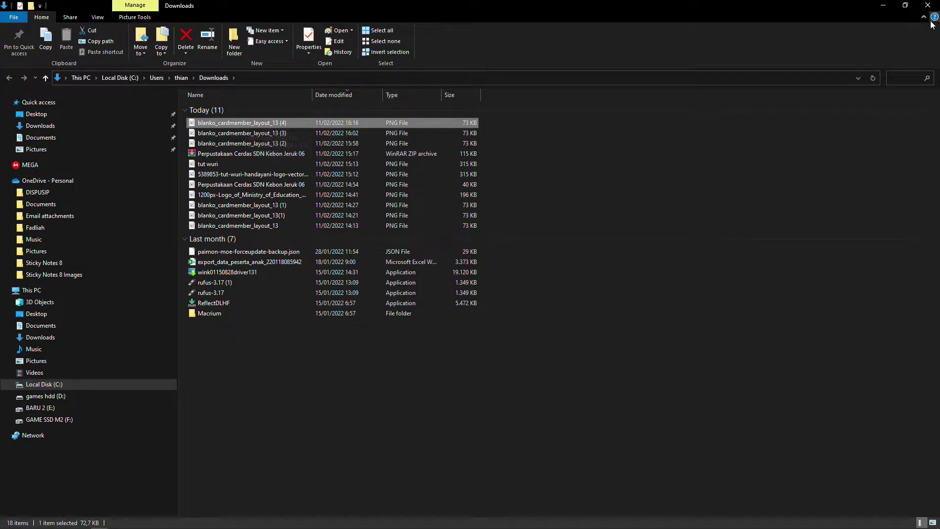
click(883, 9)
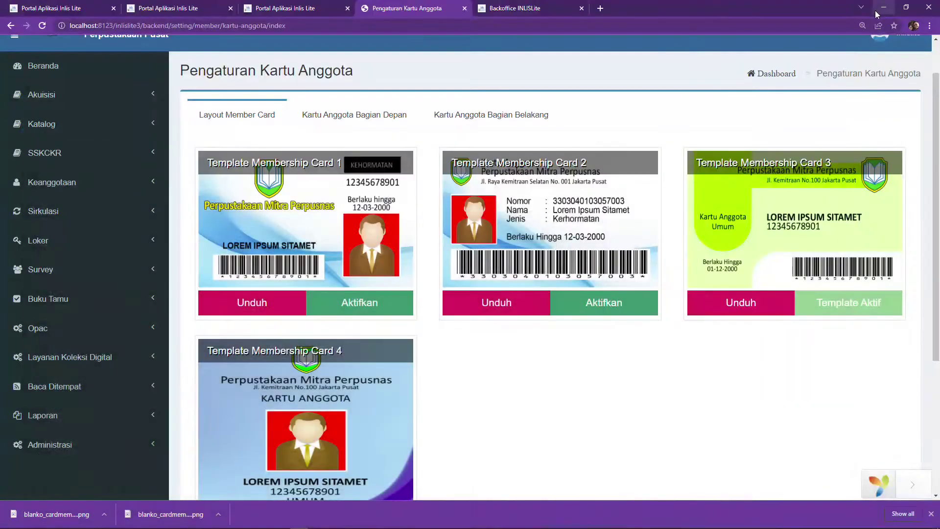
Open pixlr.com in a new browser tab and start a design project in Pixlr X
click(600, 8)
text(pi)
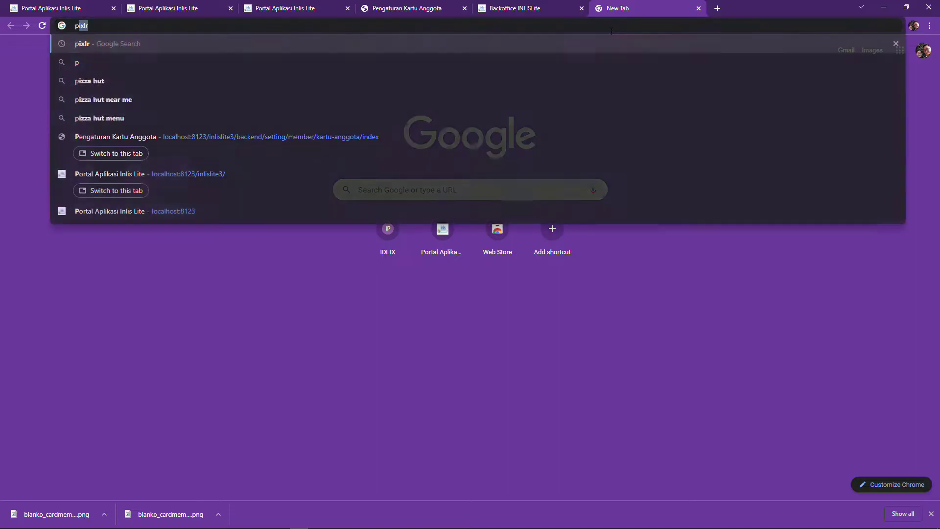
text(xlr)
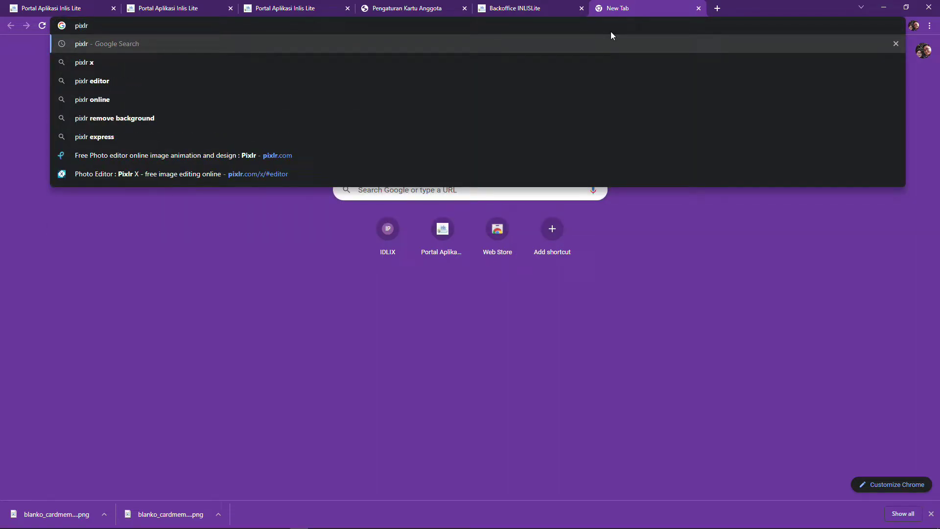
text(.c)
key(Return)
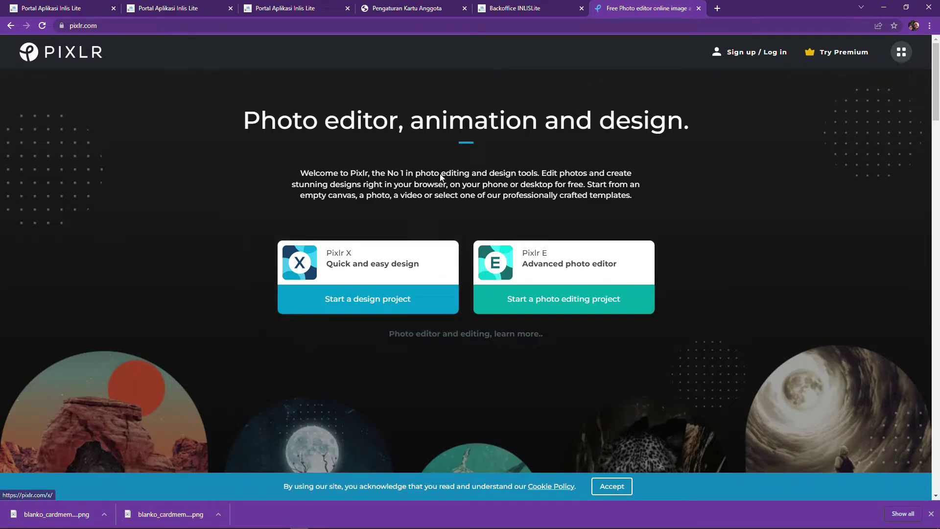
click(350, 308)
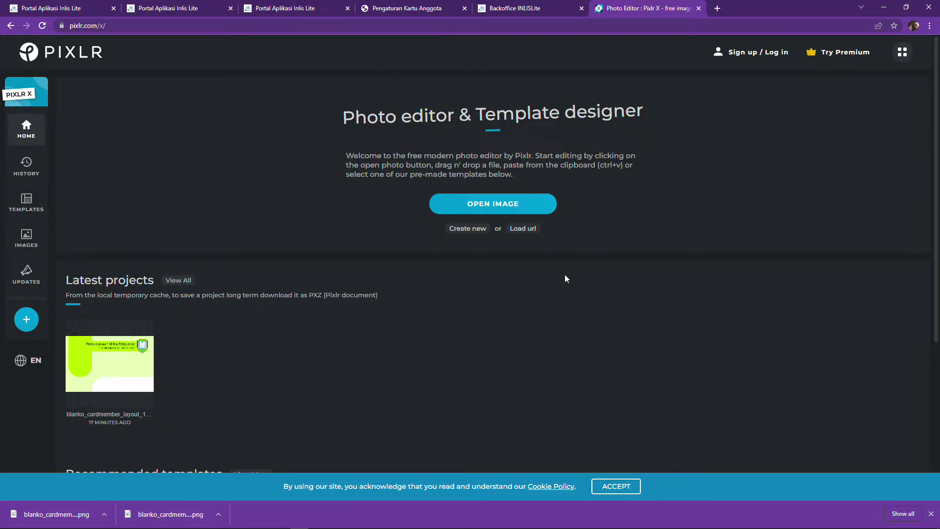
Open the image blanko_cardmember_layout_13 from the Downloads folder for editing
click(528, 213)
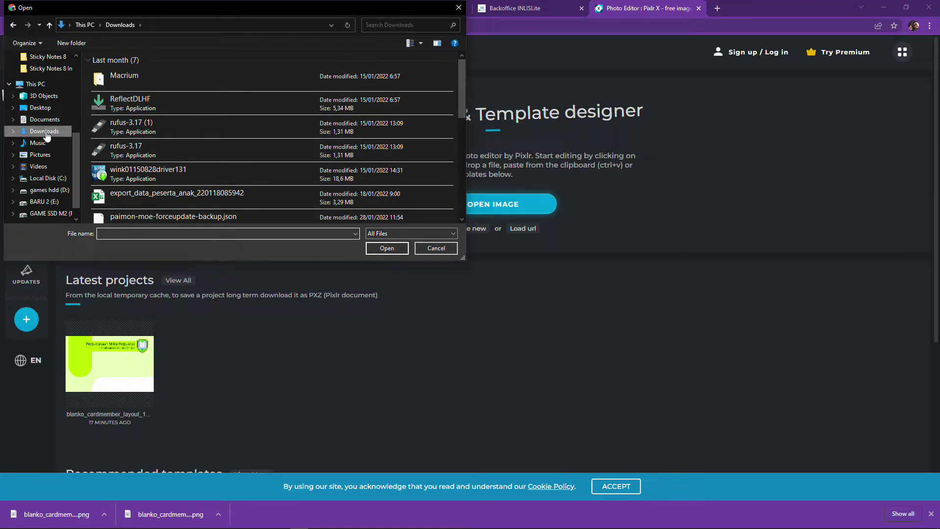
scroll(234, 153, down, 2)
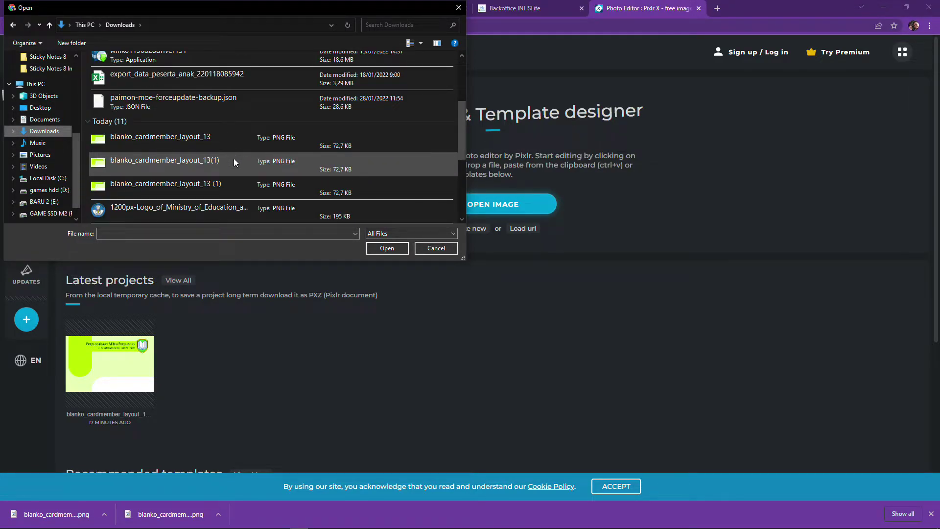
click(166, 143)
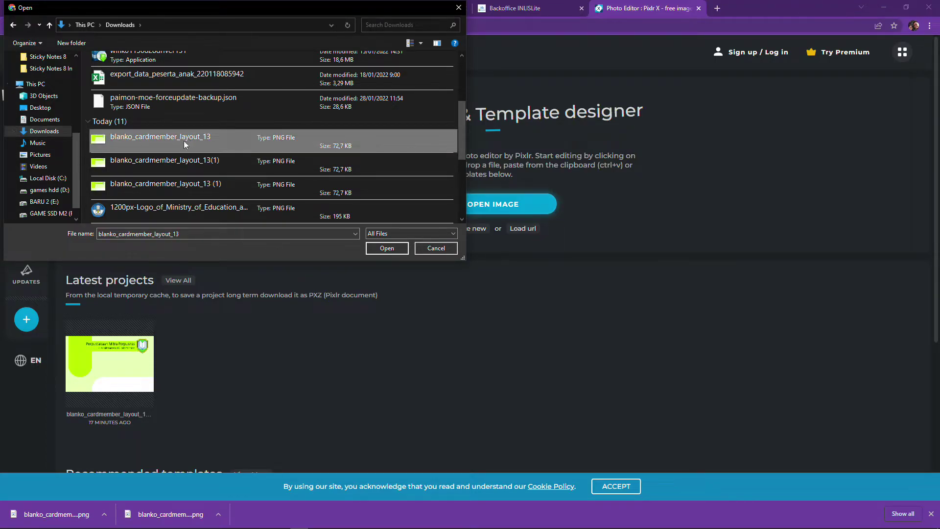
click(377, 252)
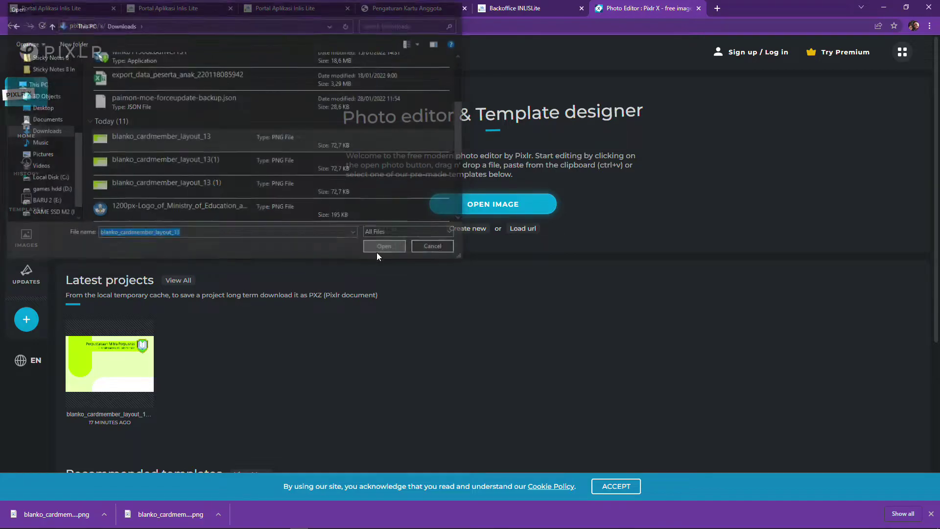
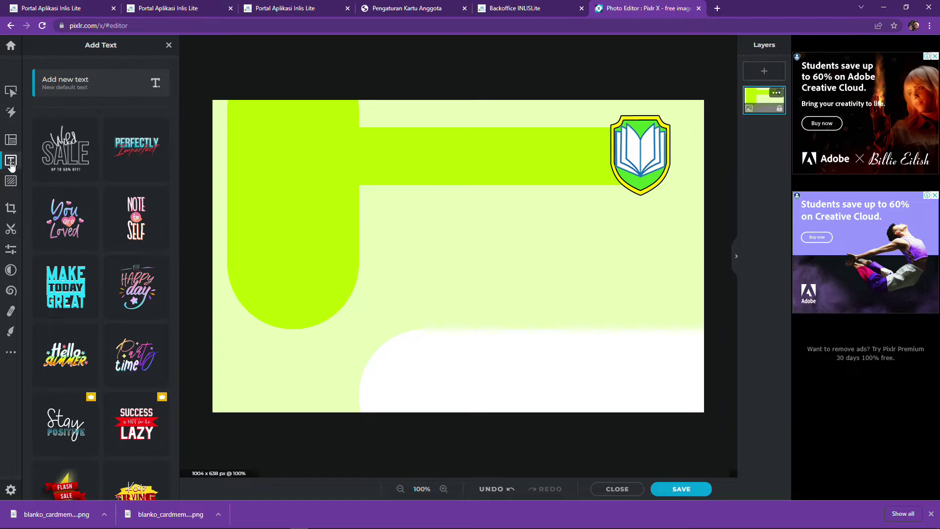
Add a new default text, place it on the green header band and set its fill to black
click(79, 90)
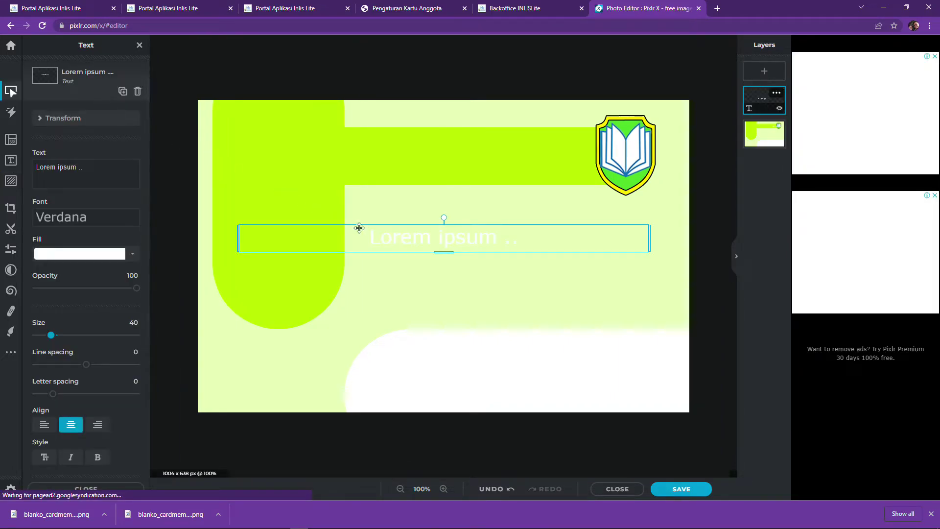
drag(381, 234, 381, 139)
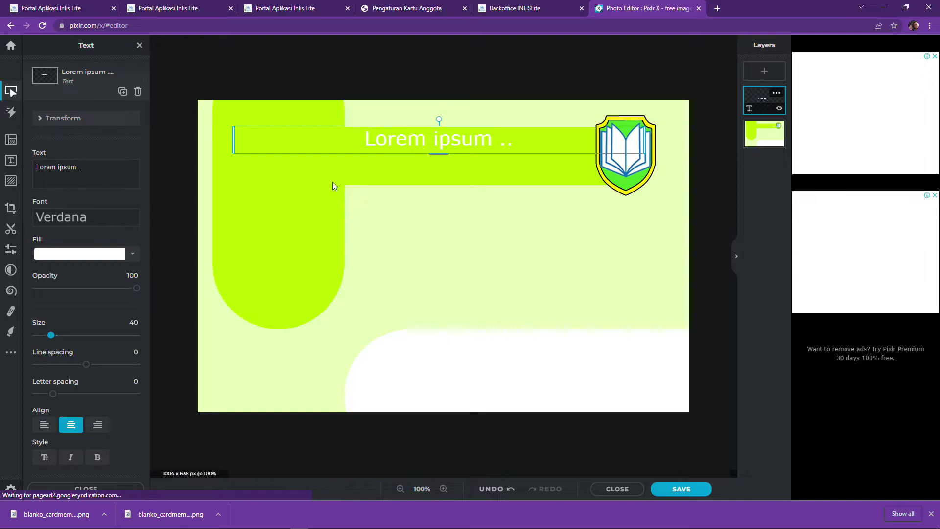
click(114, 255)
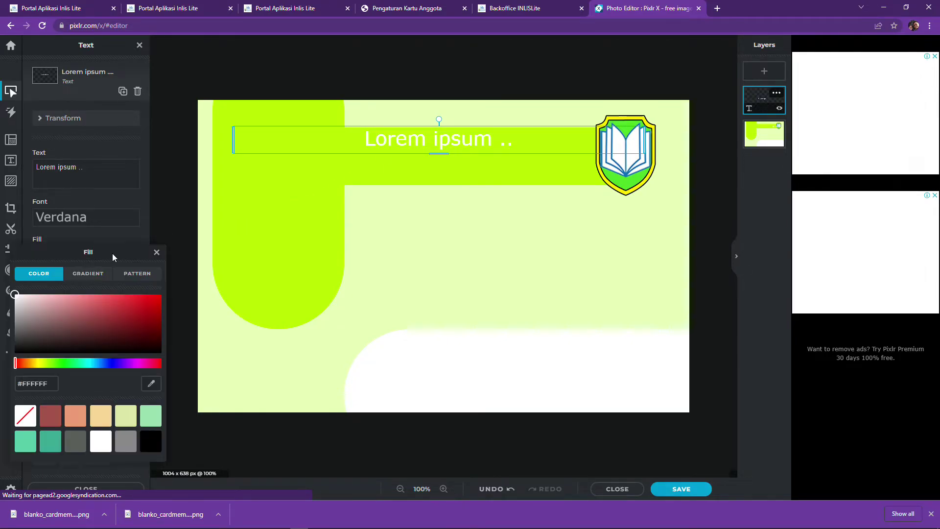
click(150, 443)
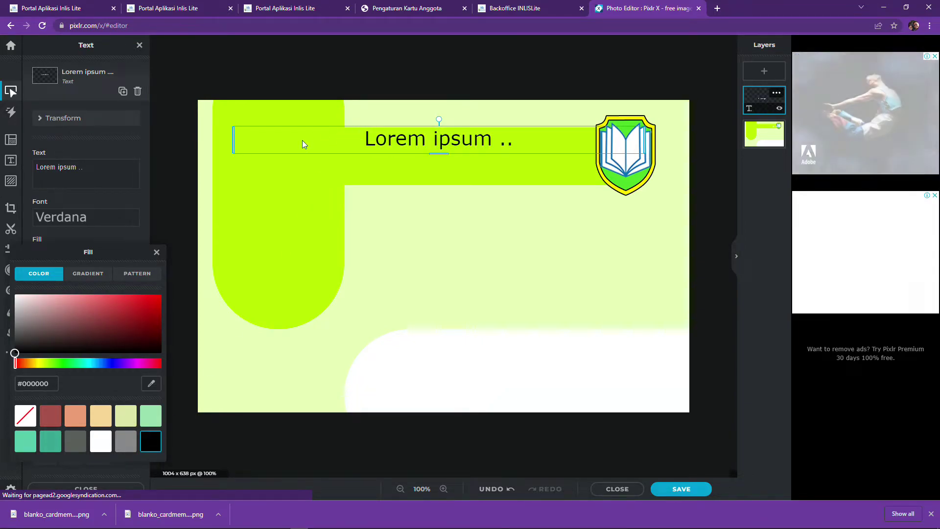
click(399, 144)
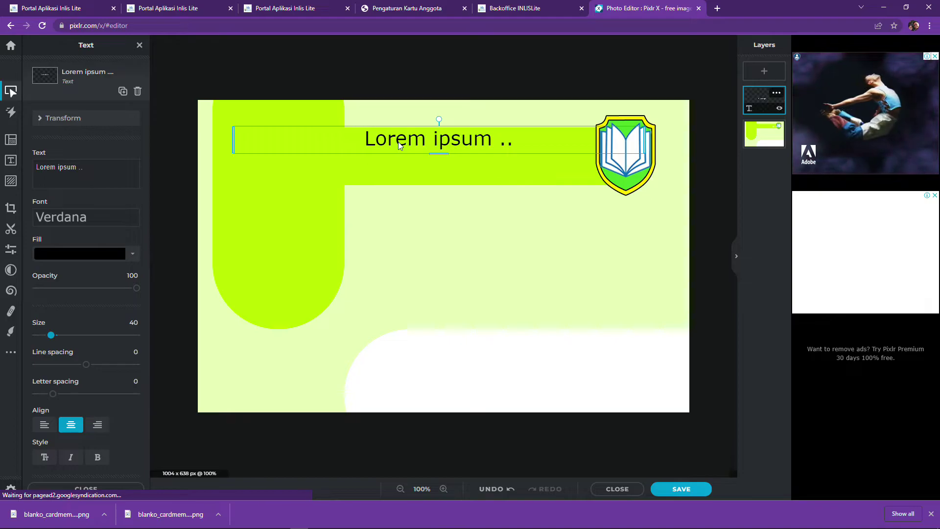
Replace the placeholder text with "Perpustakaan Ceria" and "SDN 06 KEBON JERUK" on a second line
key(e)
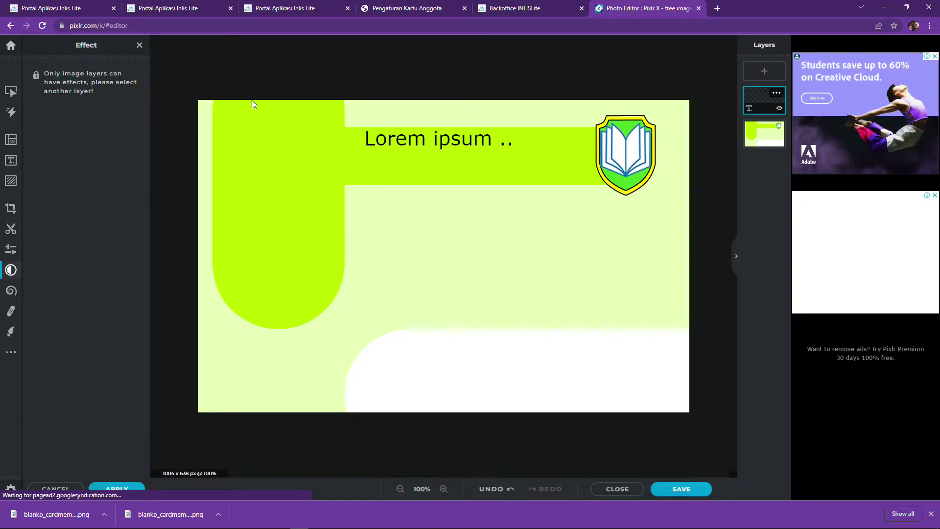
click(139, 47)
double_click(335, 145)
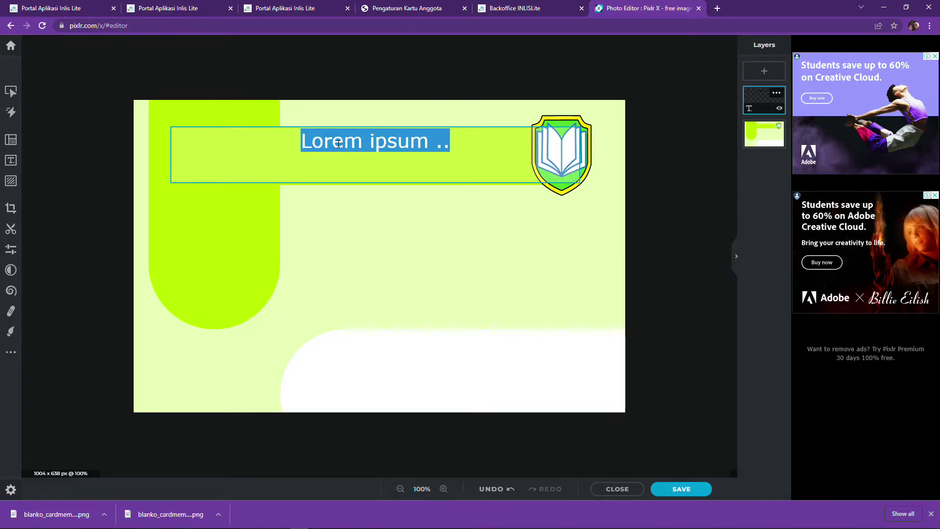
text(PEr)
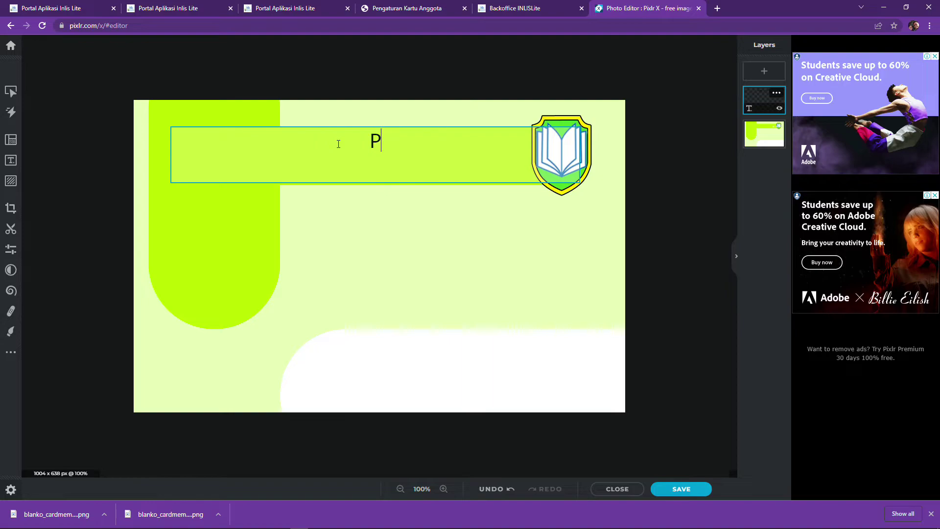
key(BackSpace)
key(BackSpace)
text(erpustakaa)
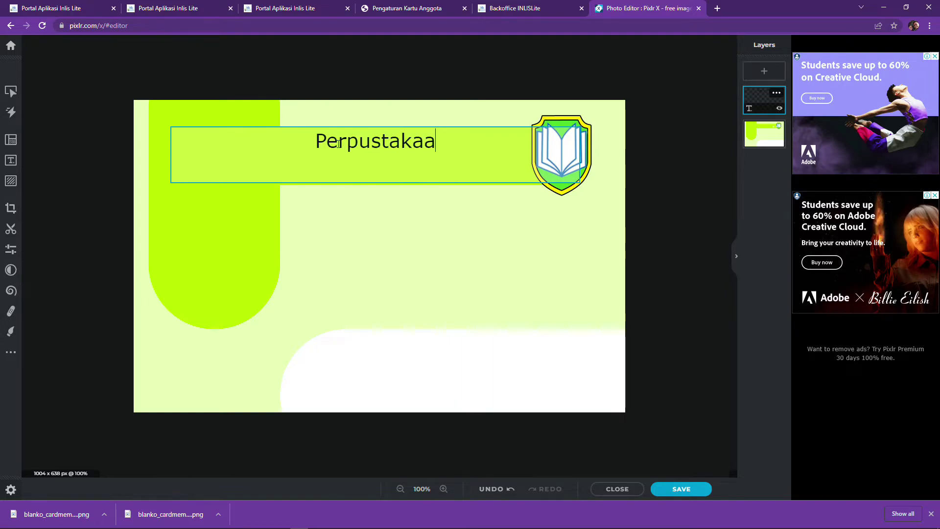
text(n Ceria)
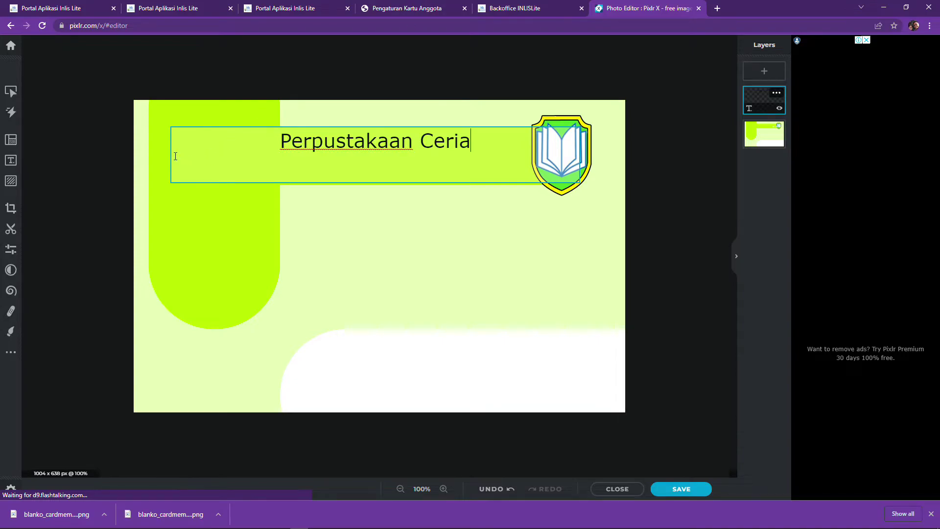
key(Return)
text(SDN)
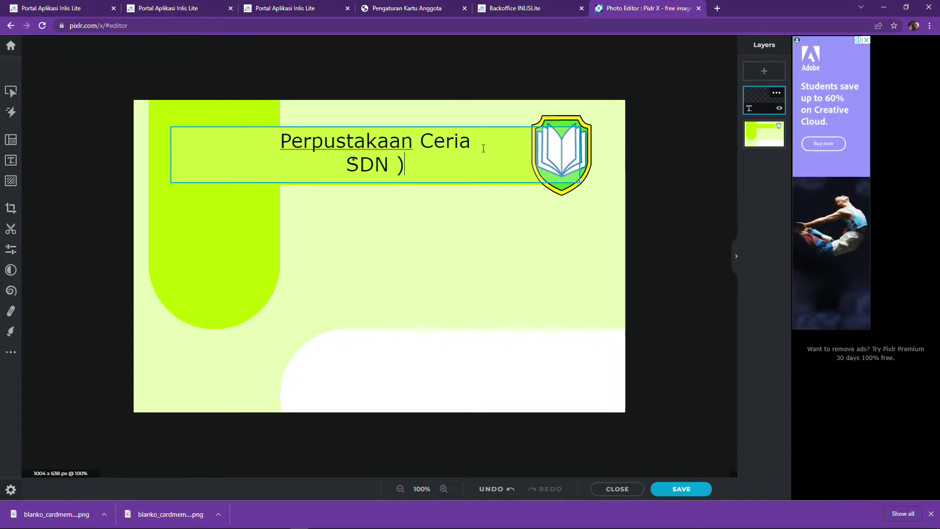
text( 0)
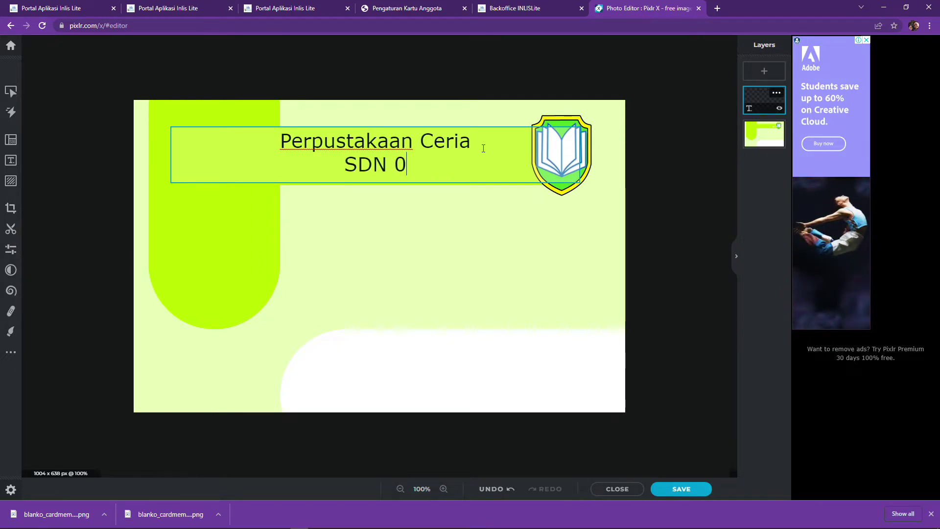
text(6 KEBON JERUK)
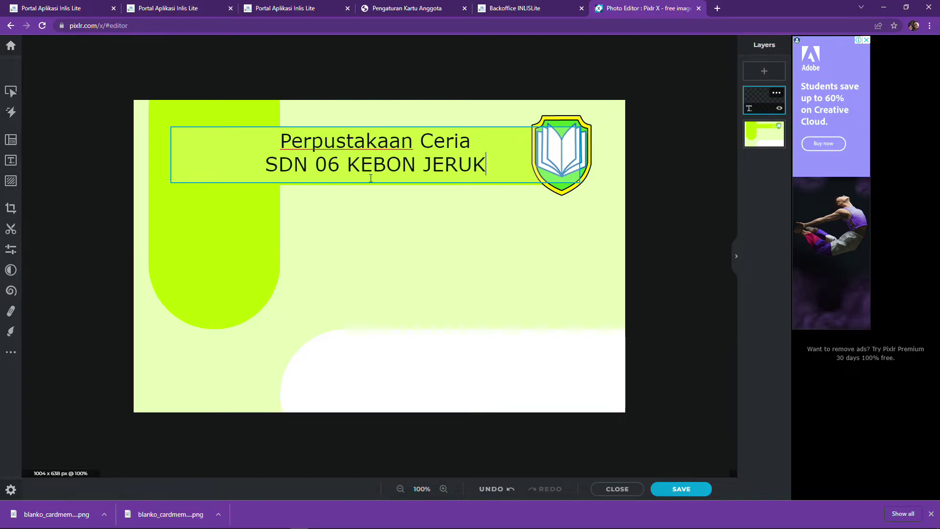
Put the two-line library title into a newly added text element and set its size to 26
key(ctrl+a)
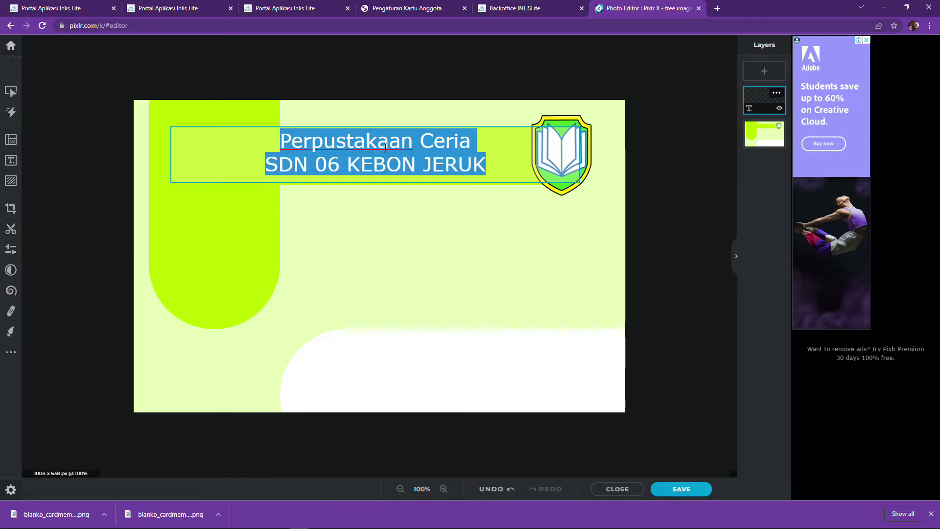
click(11, 160)
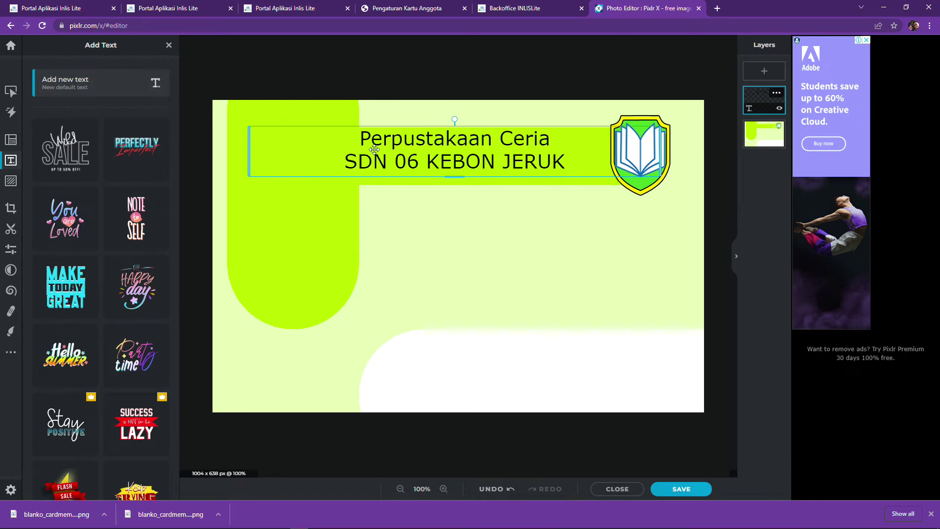
key(ctrl+a)
click(151, 84)
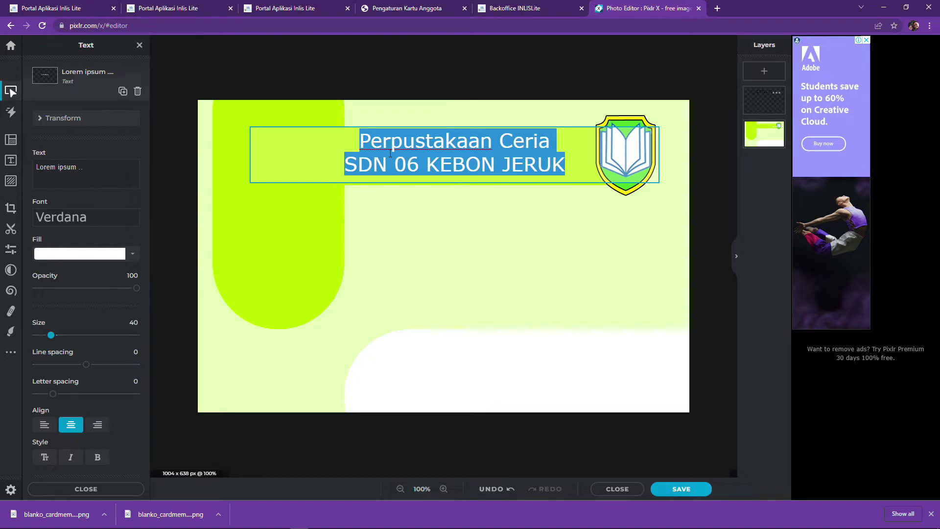
click(52, 336)
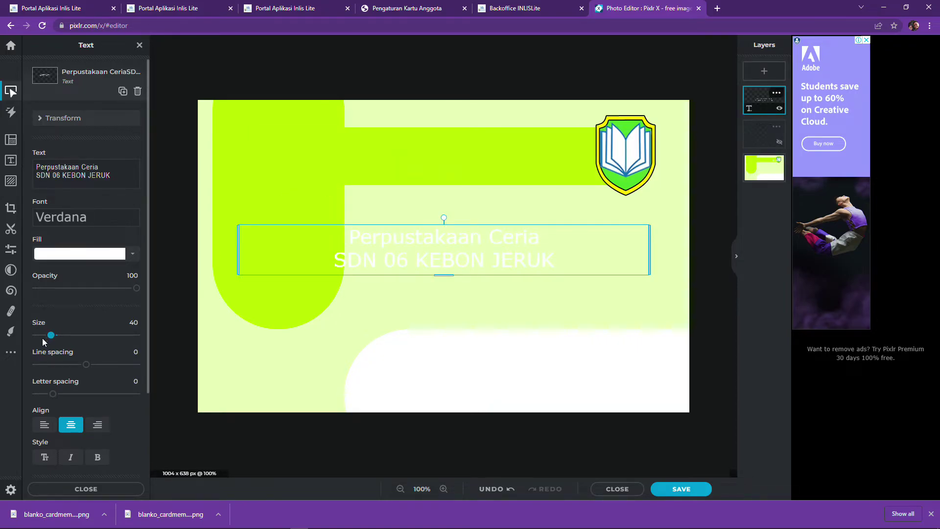
drag(50, 336, 45, 335)
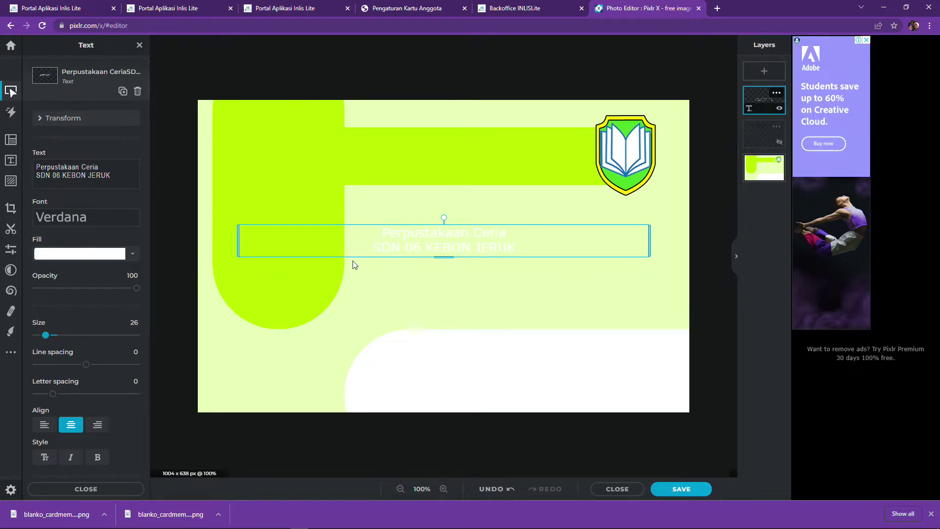
Move the resized library title onto the green header band and fill it with black
drag(380, 230, 378, 141)
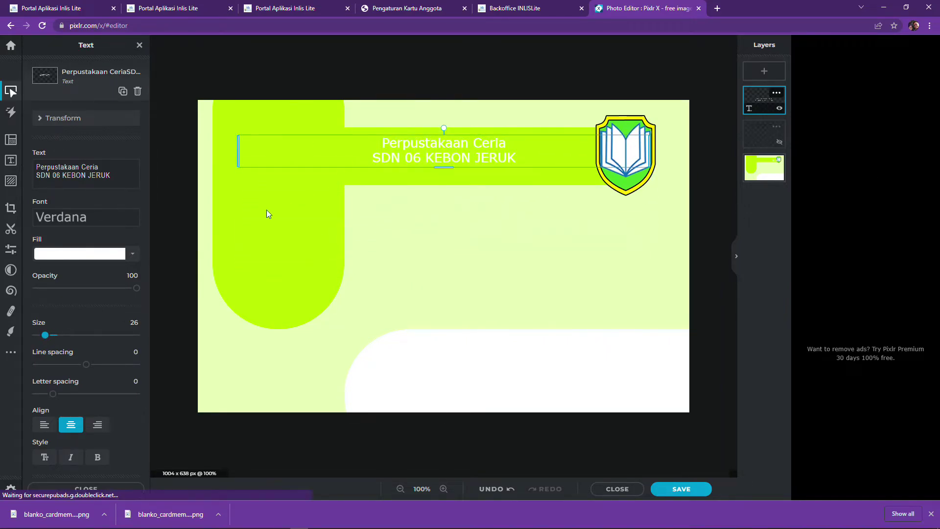
click(92, 254)
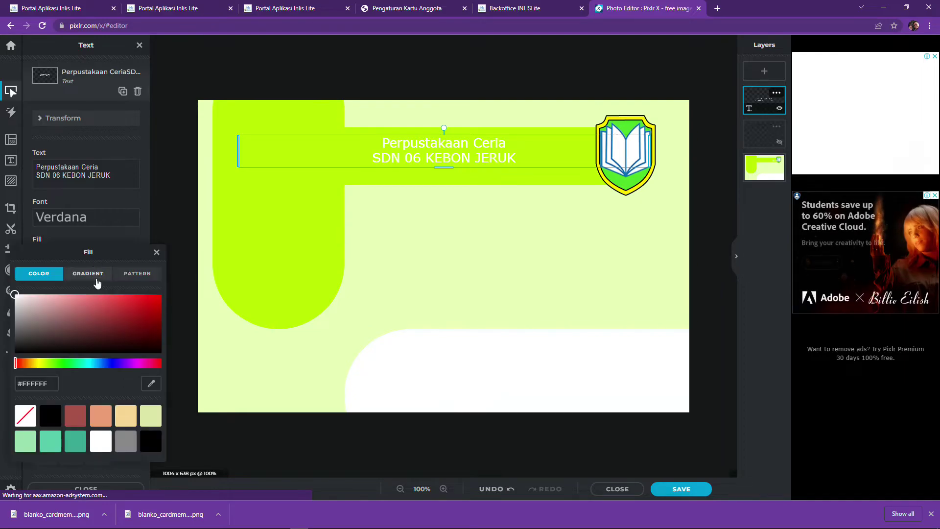
click(52, 420)
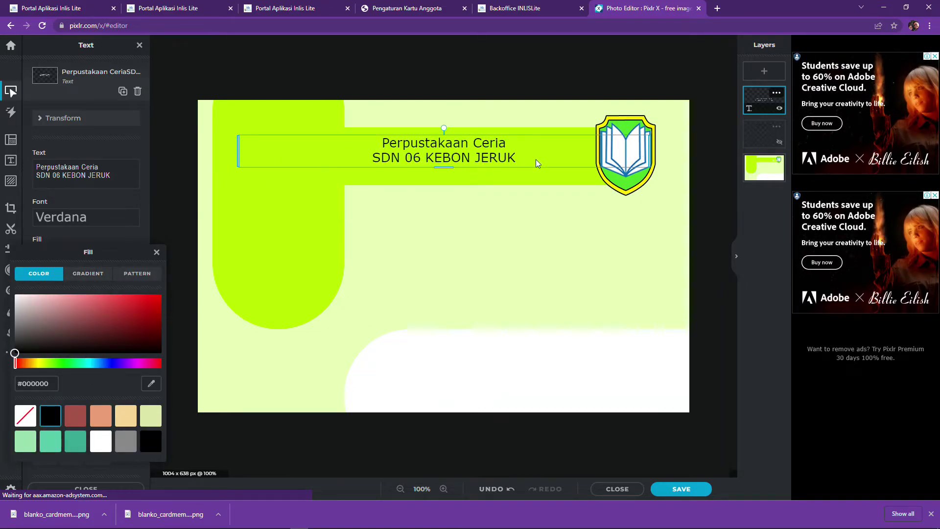
click(296, 155)
click(585, 227)
Nudge the library title slightly toward the emblem within the header band and deselect it
drag(494, 158, 503, 152)
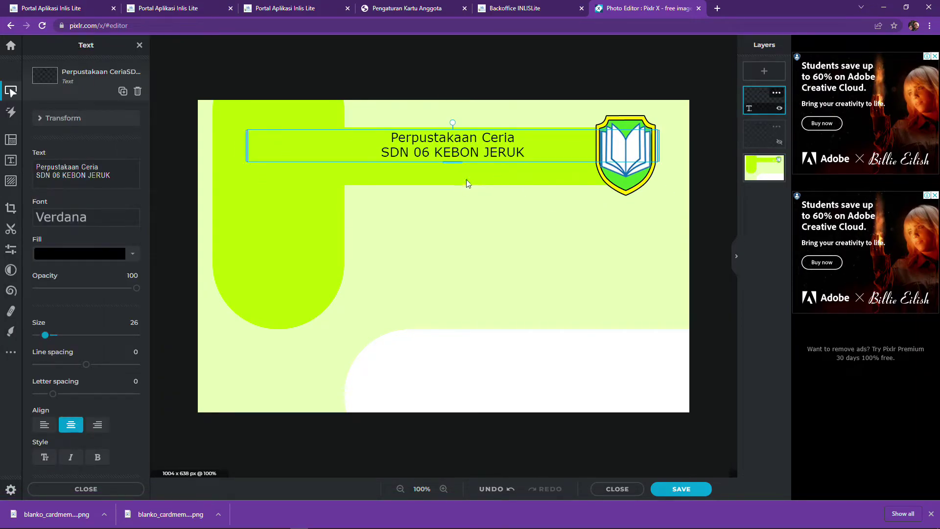
click(444, 207)
drag(486, 152, 491, 155)
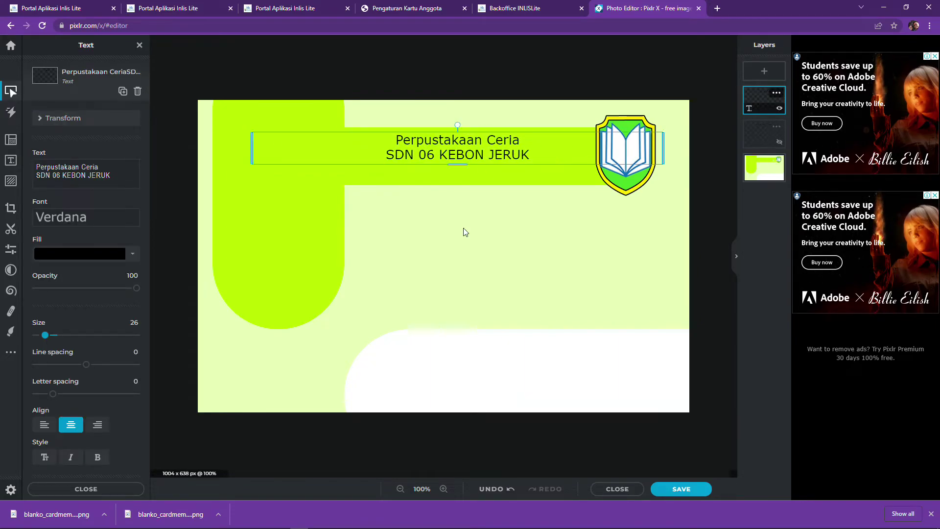
click(463, 231)
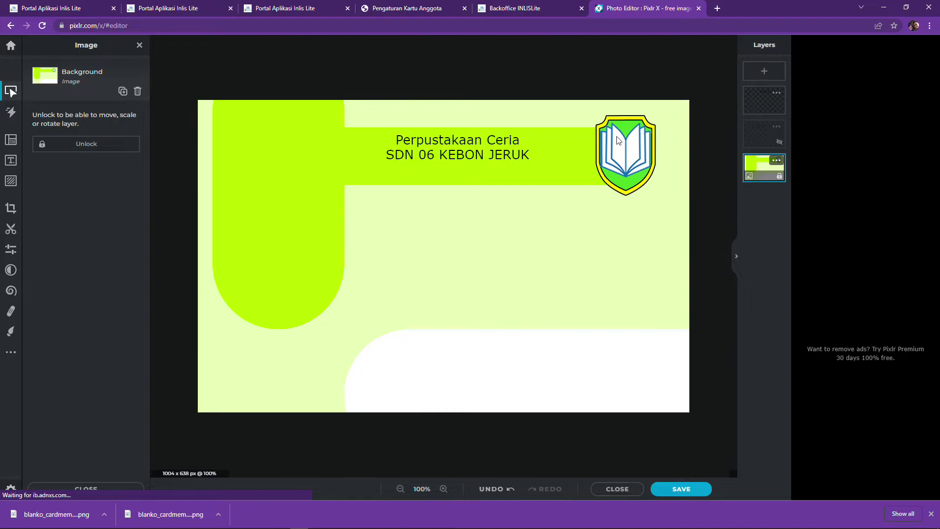
Add the 5389853-tut-wuri-handayani-logo-vector image from the Downloads folder as a layer in the current document
click(219, 515)
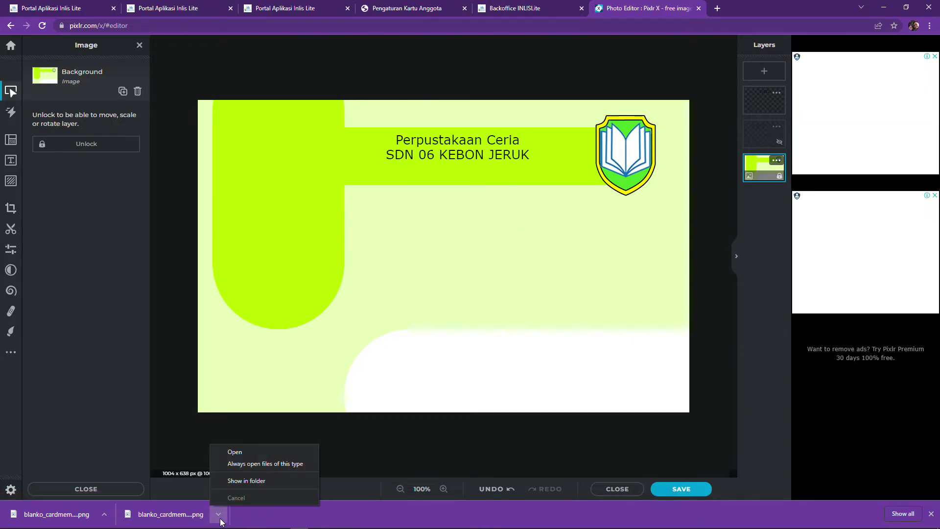
click(241, 480)
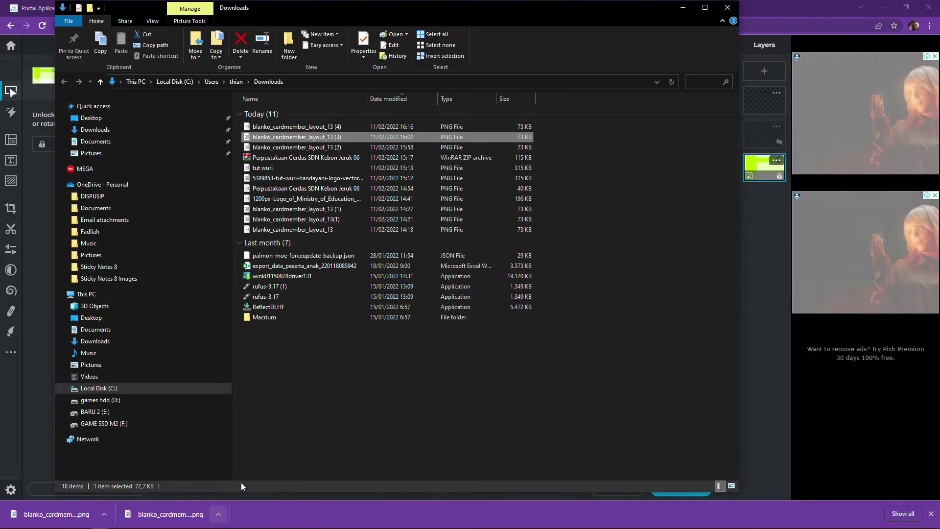
click(267, 168)
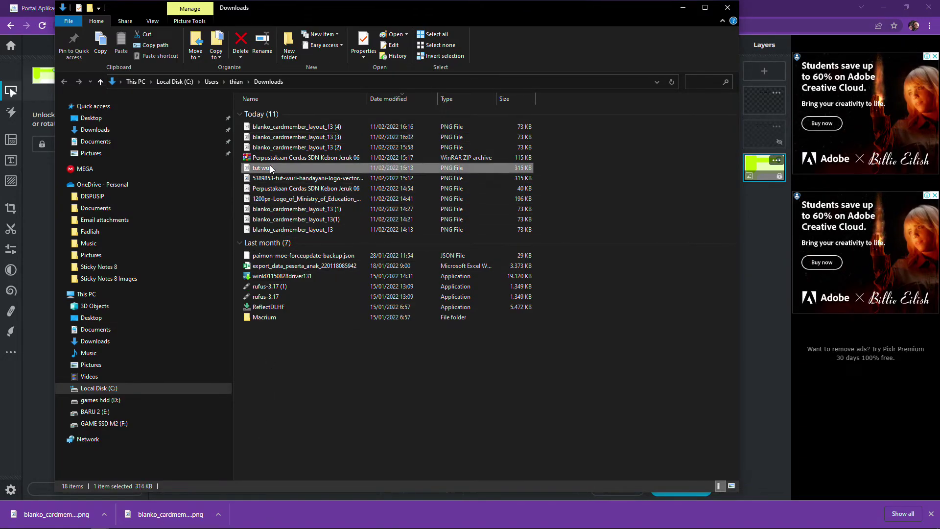
drag(525, 16, 848, 64)
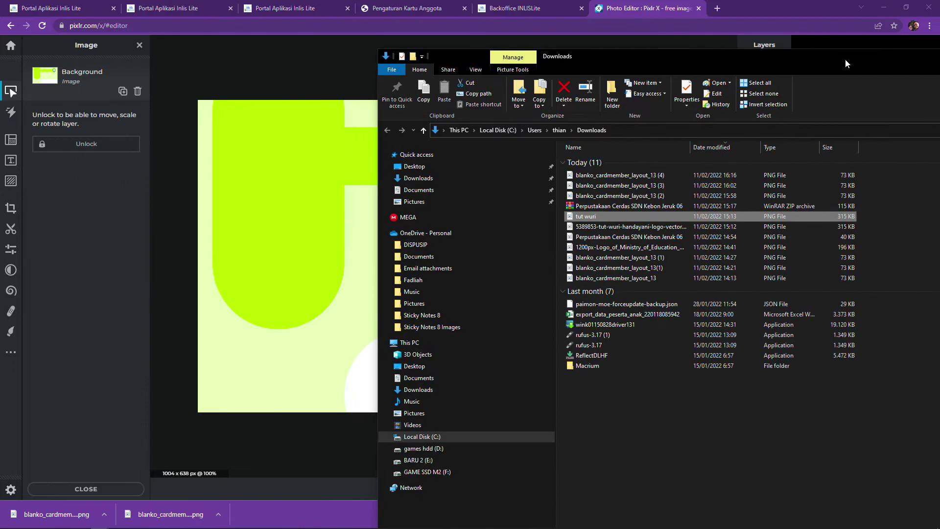
drag(377, 154, 705, 155)
drag(914, 55, 839, 36)
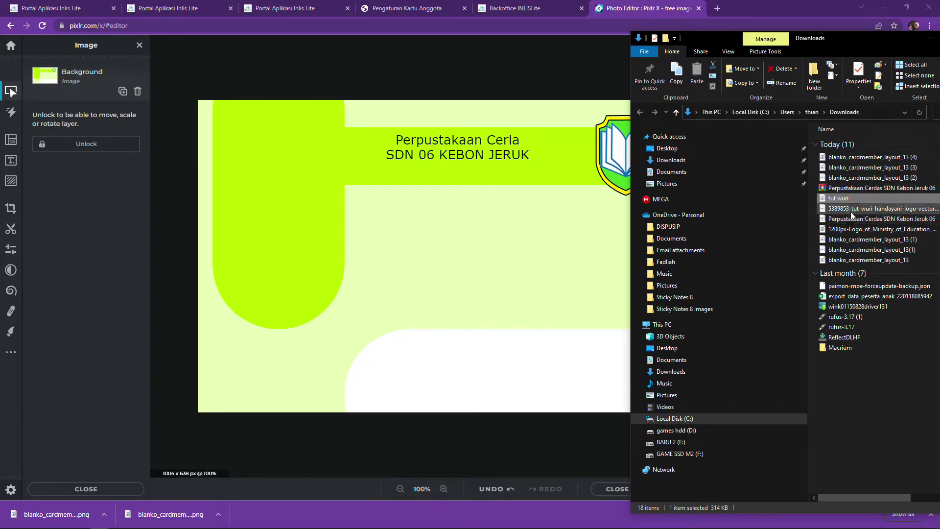
drag(850, 211, 413, 272)
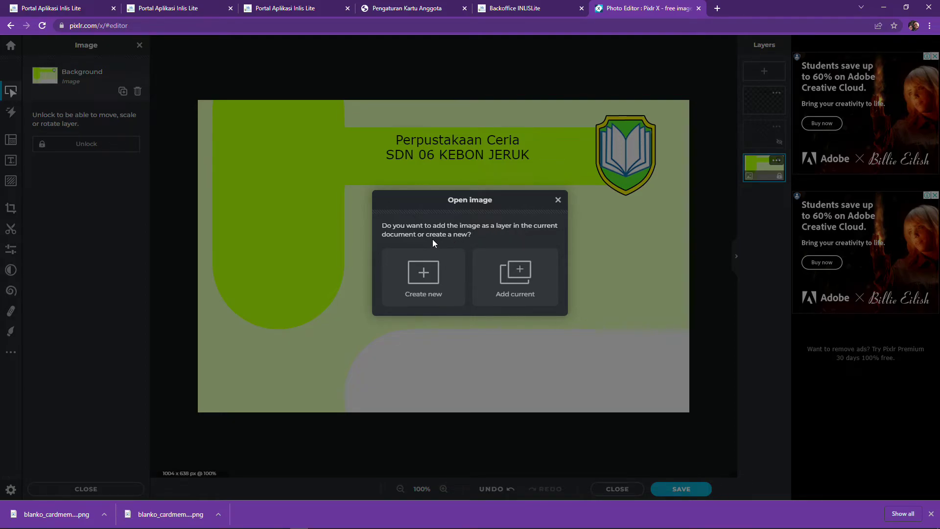
click(513, 295)
Scale down the Tut Wuri Handayani logo and position it over the book emblem so that it covers it
drag(585, 241, 626, 344)
drag(422, 227, 571, 277)
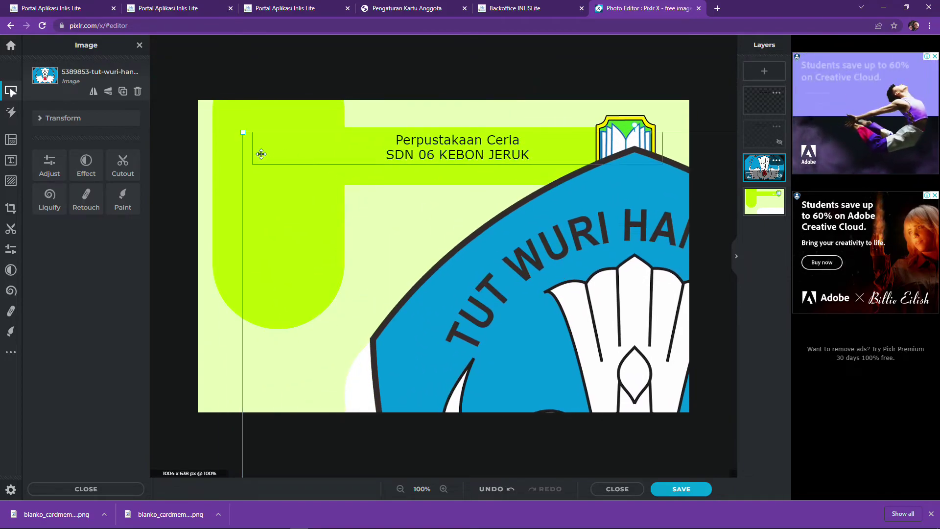
drag(244, 133, 501, 305)
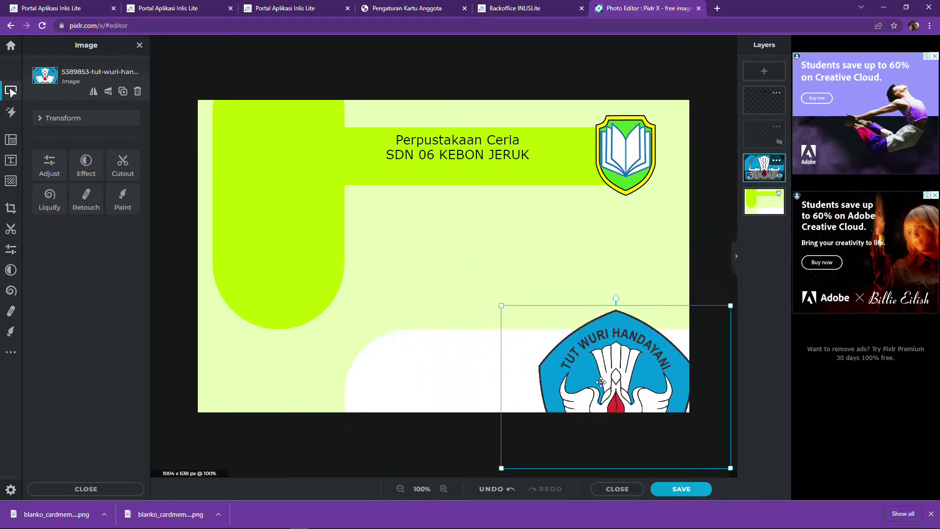
drag(601, 382, 589, 177)
drag(488, 101, 542, 130)
drag(618, 210, 609, 177)
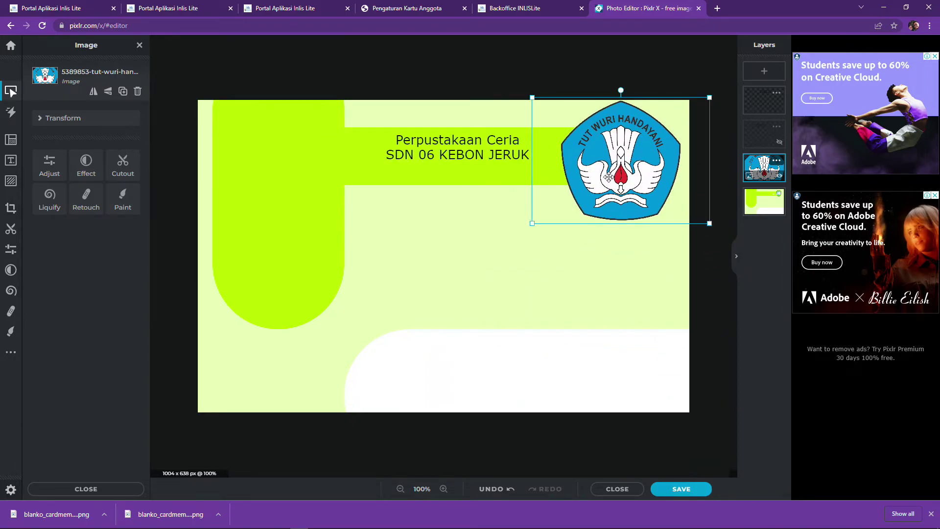
mouse_move(709, 223)
mouse_down()
mouse_move(691, 211)
mouse_move(699, 209)
mouse_up()
click(605, 251)
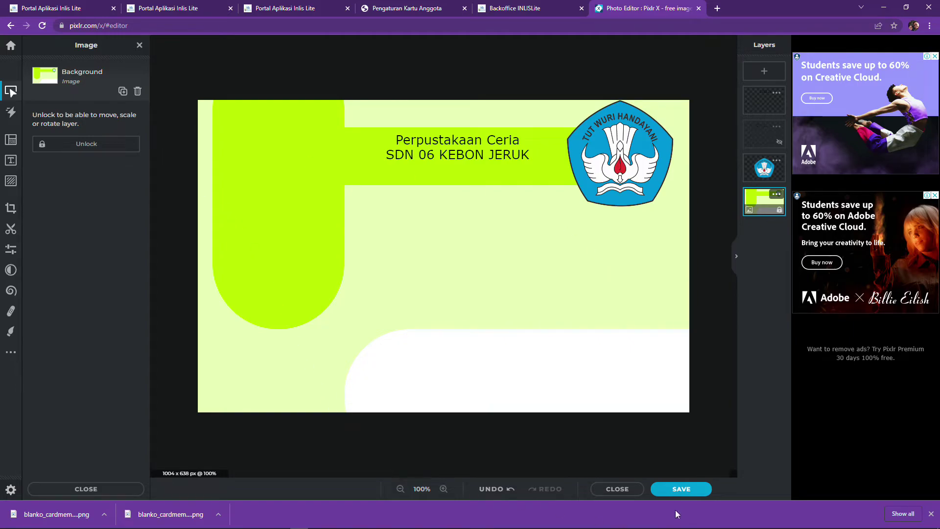
Save the edited card as a high-quality JPG named KARTU ANGGOTA in the Desktop folder
click(680, 496)
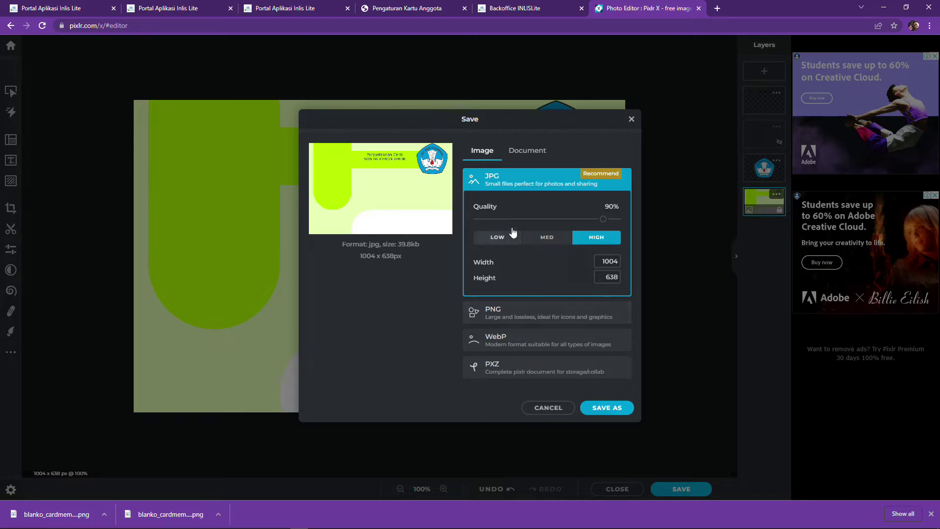
click(599, 406)
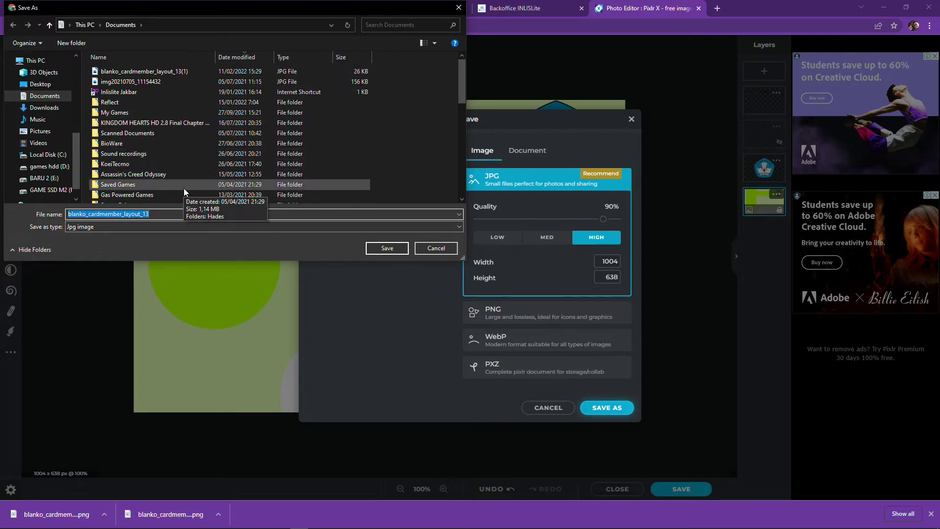
text(KARTU BATU)
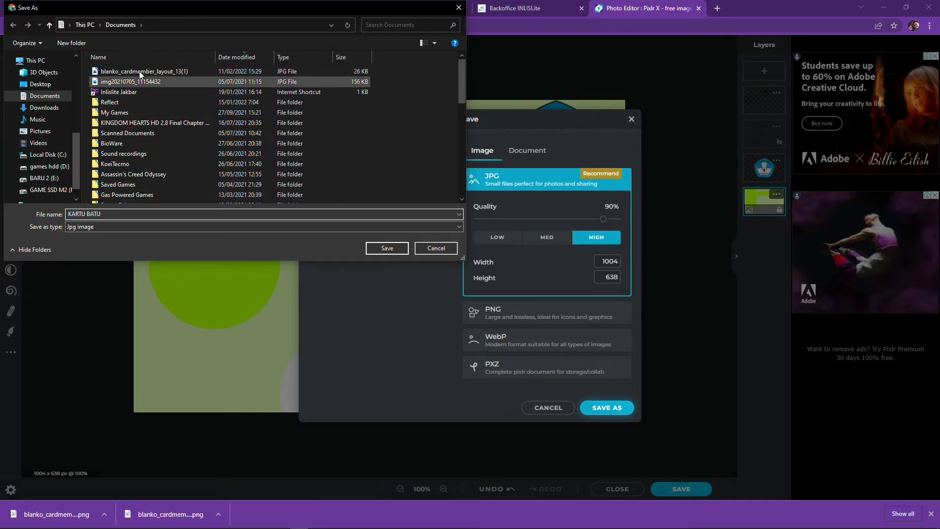
click(63, 86)
click(126, 216)
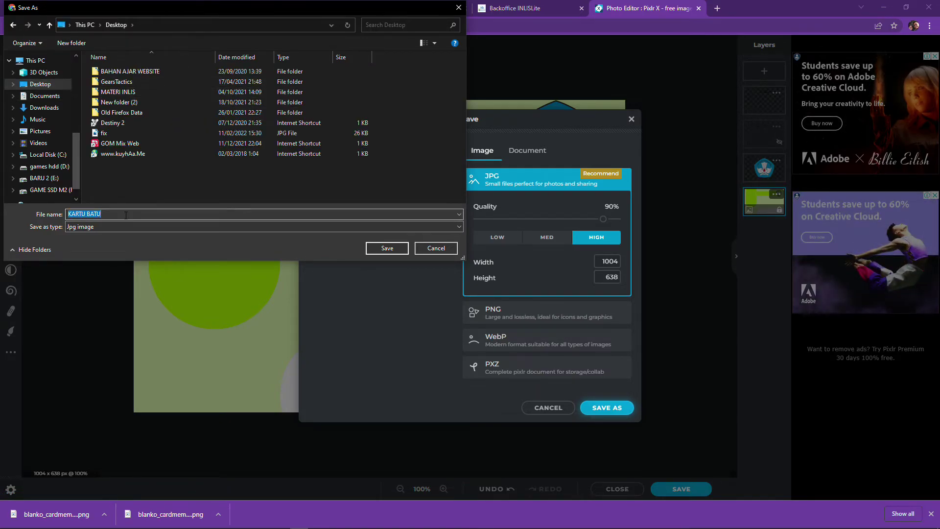
text(KAR)
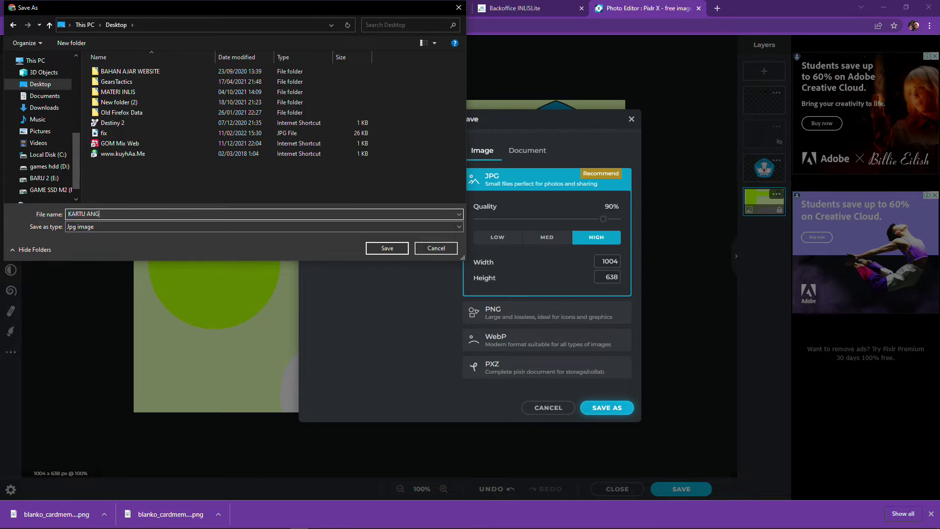
click(376, 252)
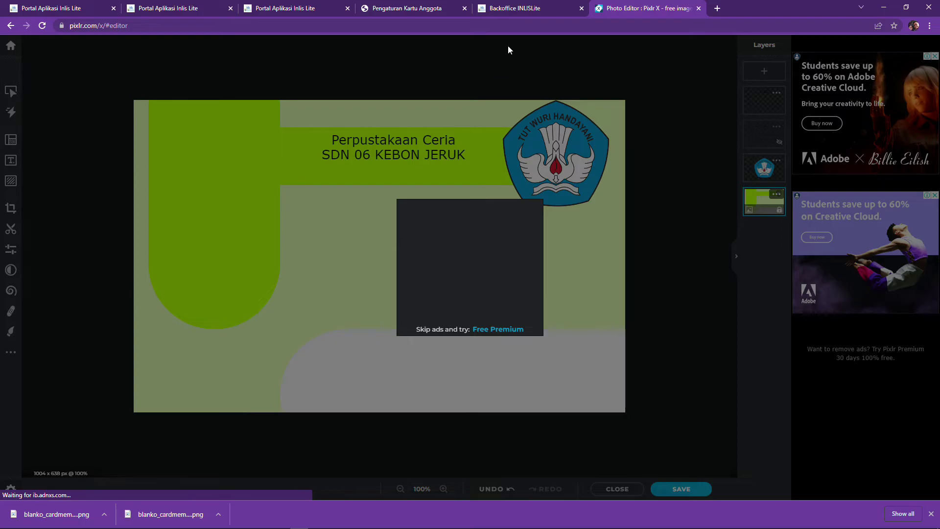
Switch to the INLISLite back office and open the Kartu Anggota settings under Administrasi's Pengaturan Keanggotaan
click(519, 13)
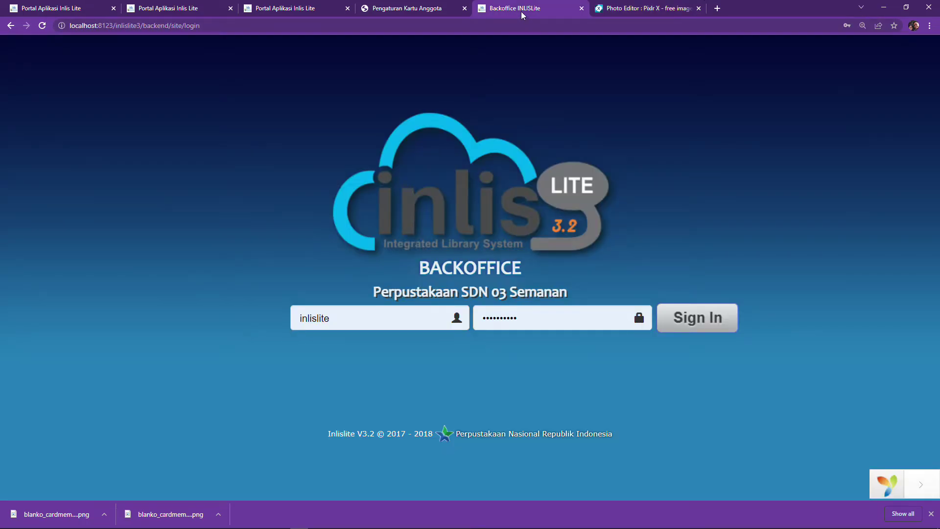
click(413, 9)
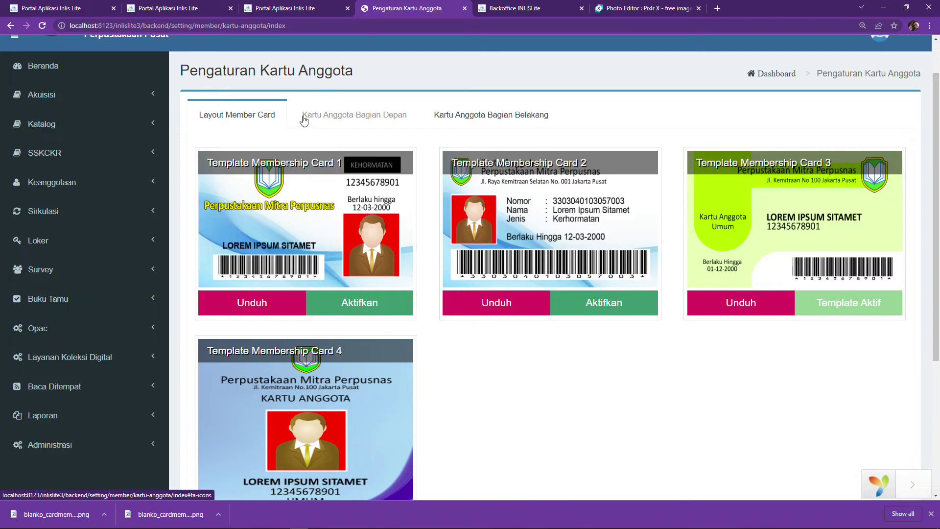
scroll(445, 235, down, 1)
scroll(446, 235, up, 2)
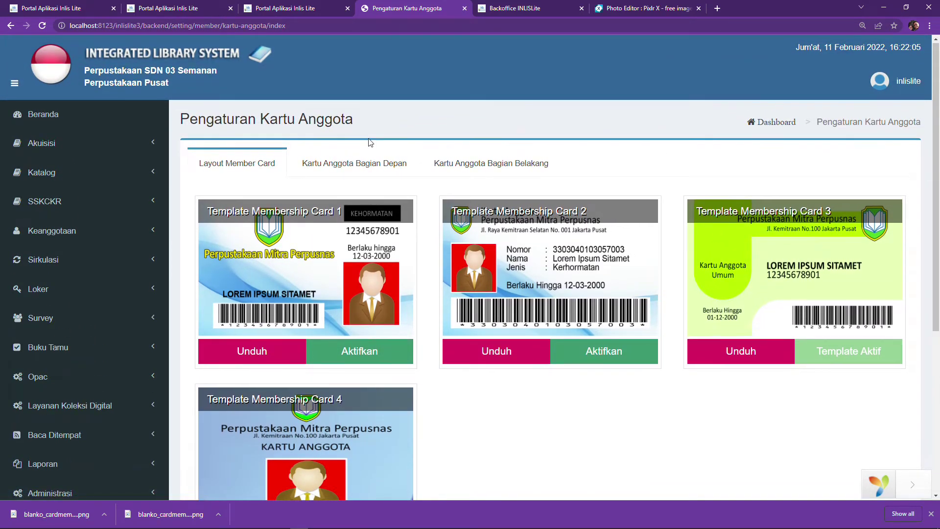
scroll(369, 146, down, 5)
click(87, 241)
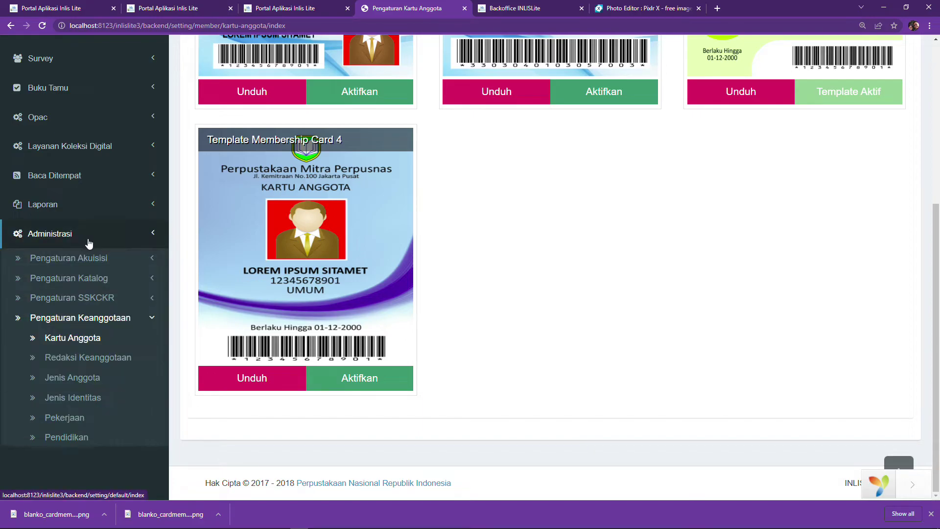
click(136, 301)
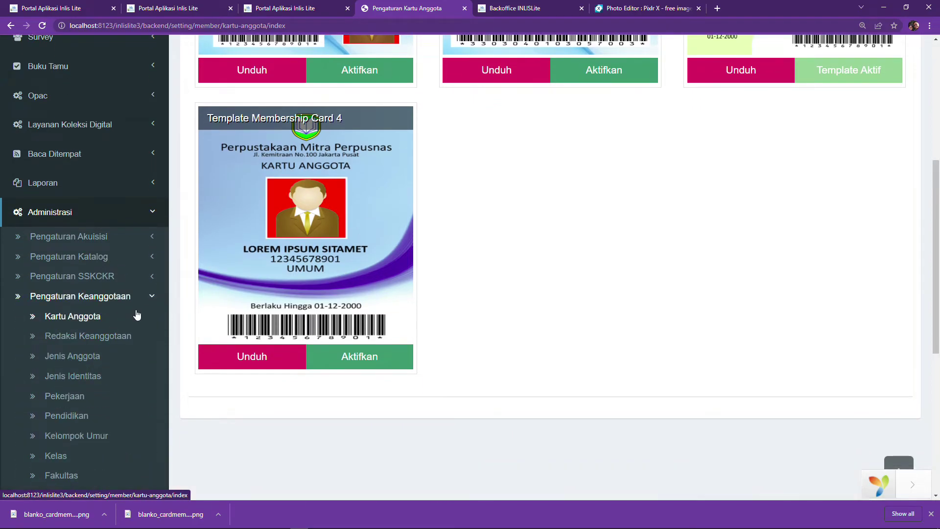
scroll(136, 315, down, 2)
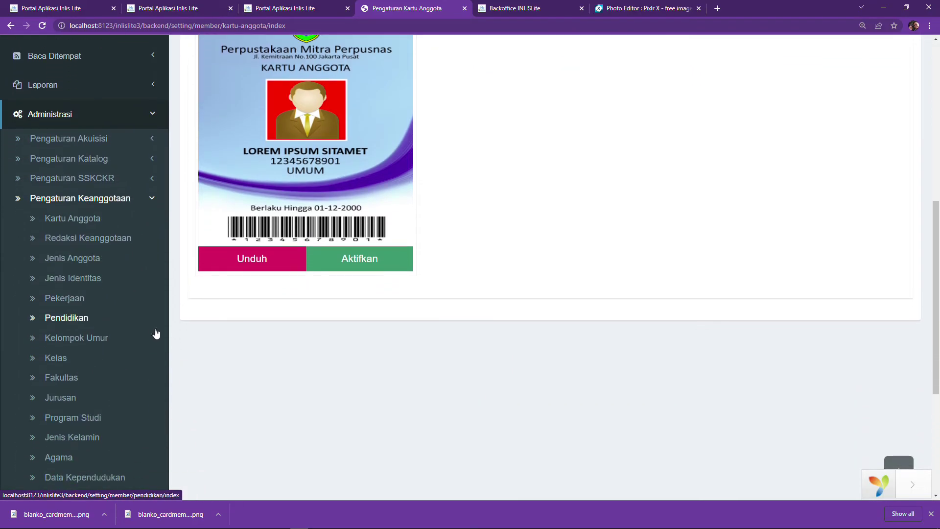
click(80, 229)
scroll(147, 247, down, 4)
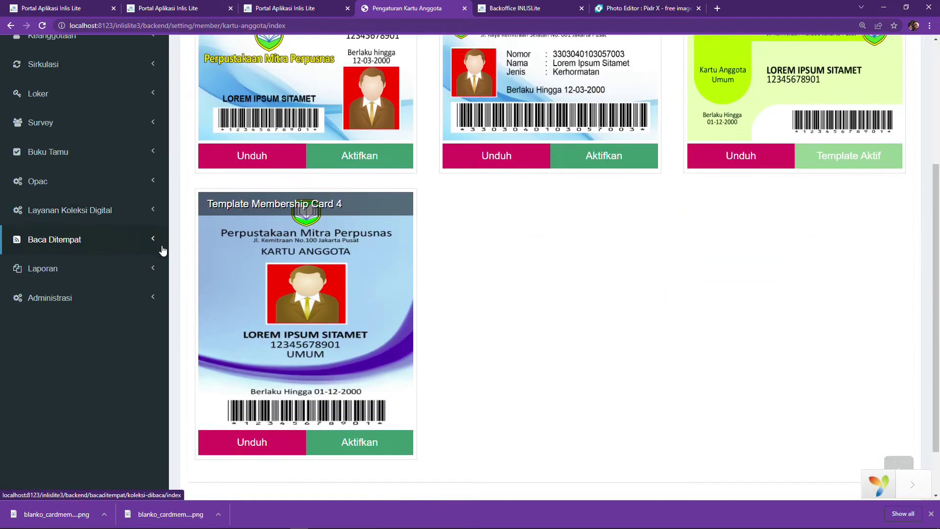
scroll(333, 272, up, 4)
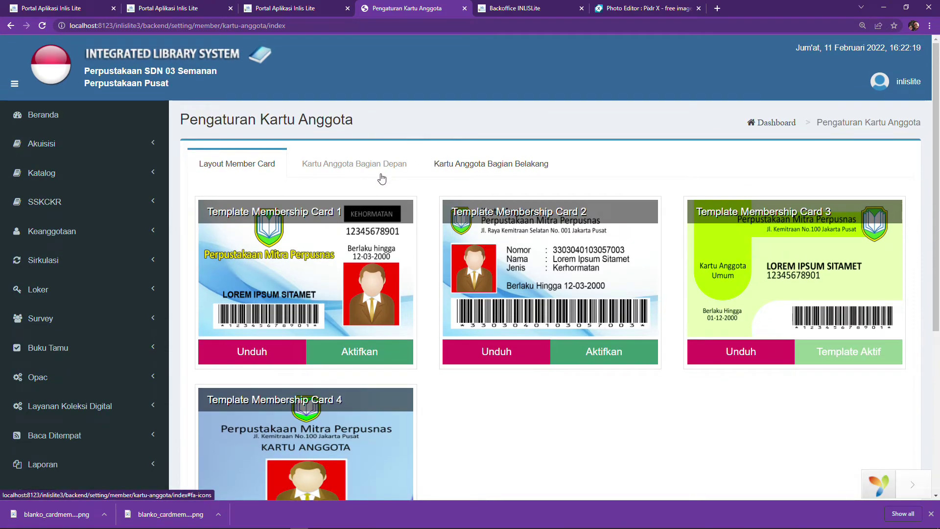
Upload the KARTU ANGGOTA image from the Desktop as the front side (Kartu Anggota Bagian Depan) of Layout Kartu Anggota 3
click(381, 176)
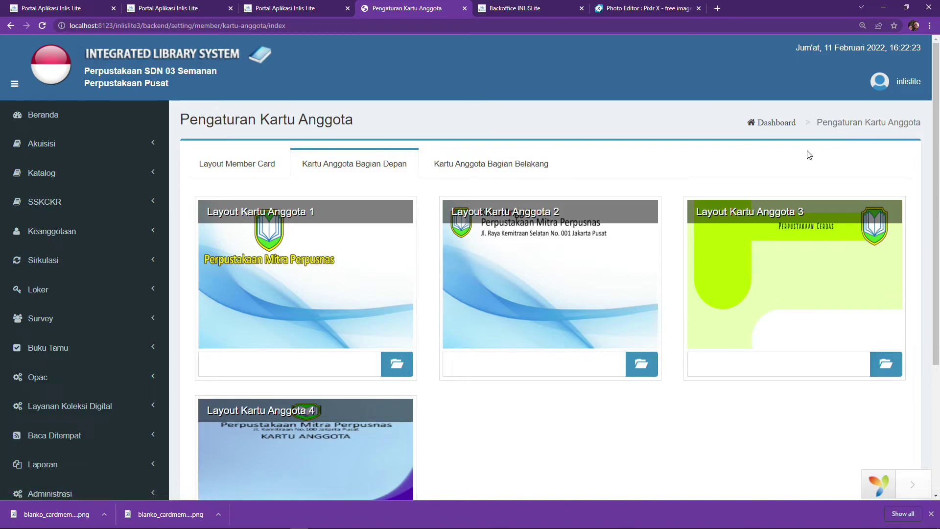
click(887, 365)
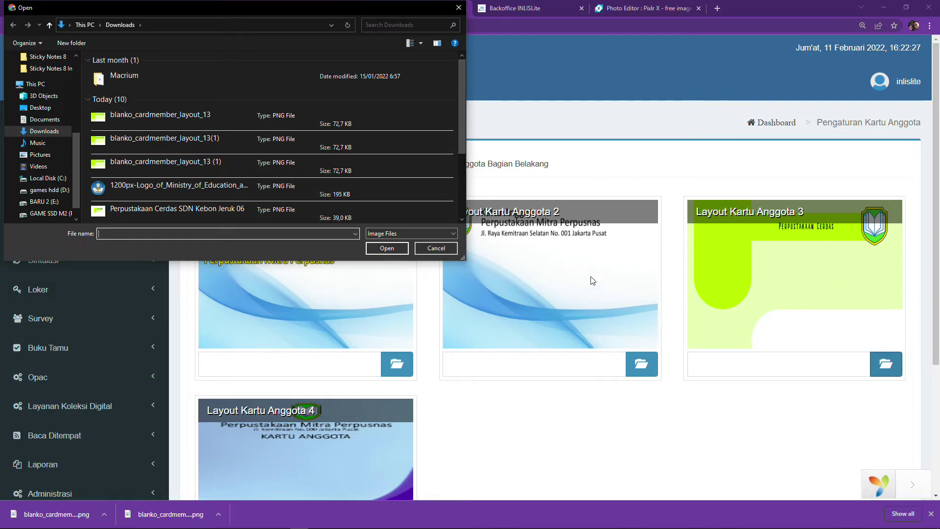
click(57, 111)
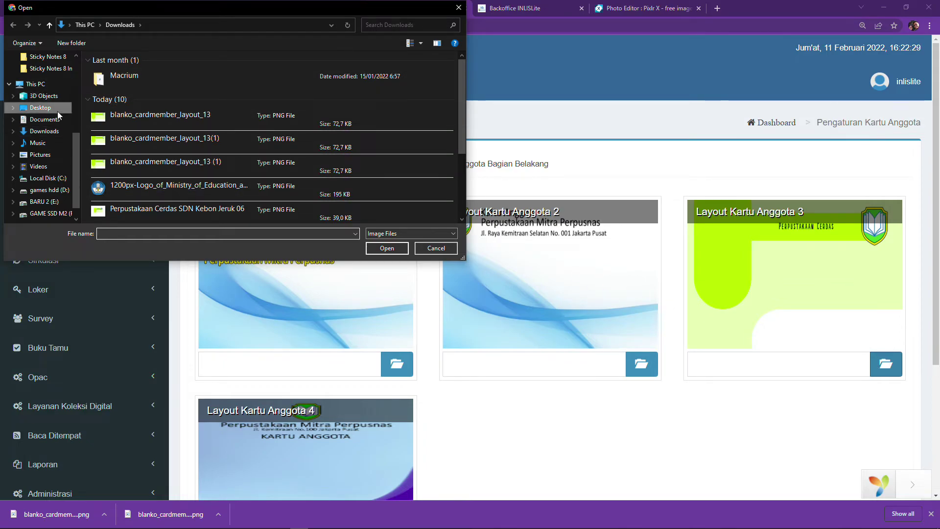
click(155, 167)
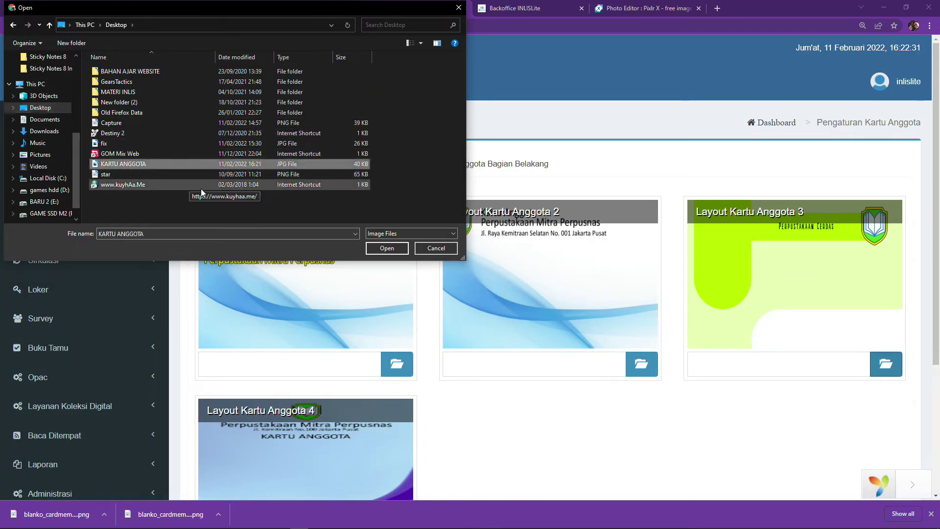
click(387, 249)
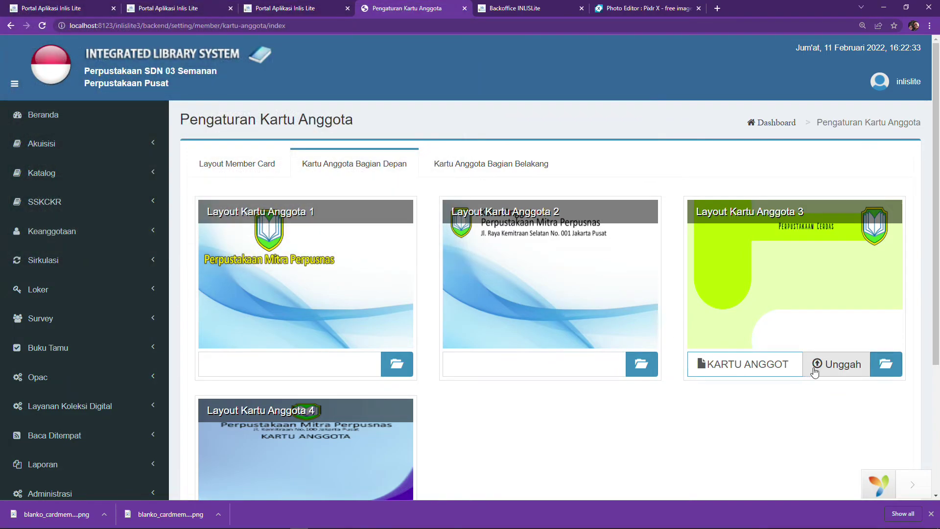
click(842, 365)
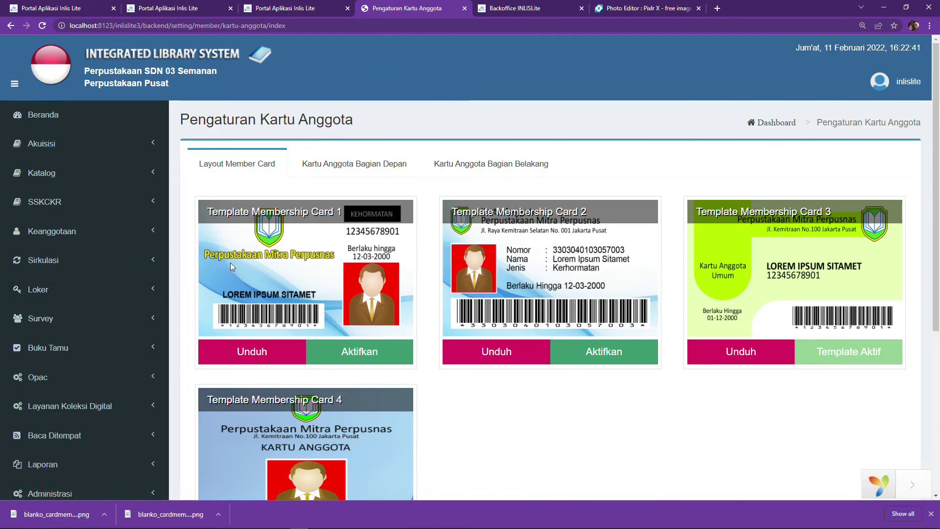
Open the Daftar Anggota member list under Keanggotaan
scroll(722, 239, down, 1)
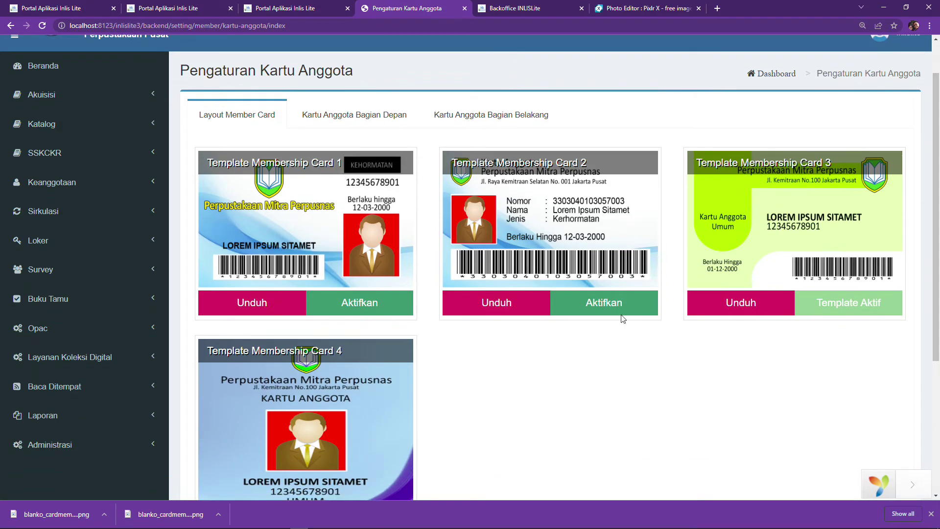
click(129, 194)
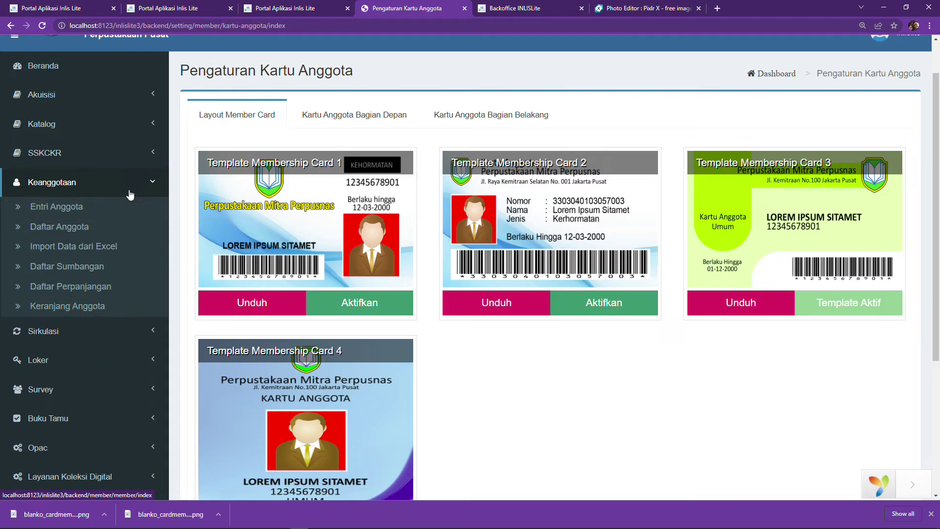
click(75, 237)
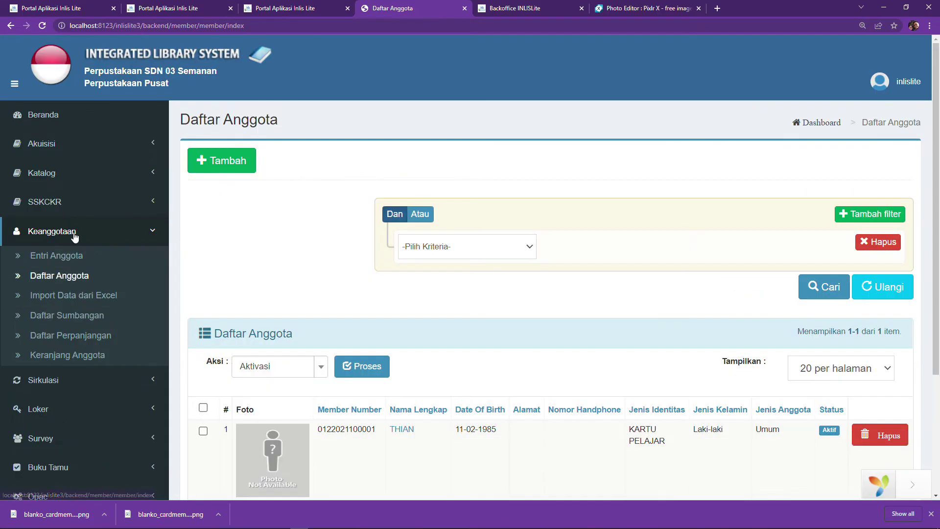
scroll(500, 403, down, 2)
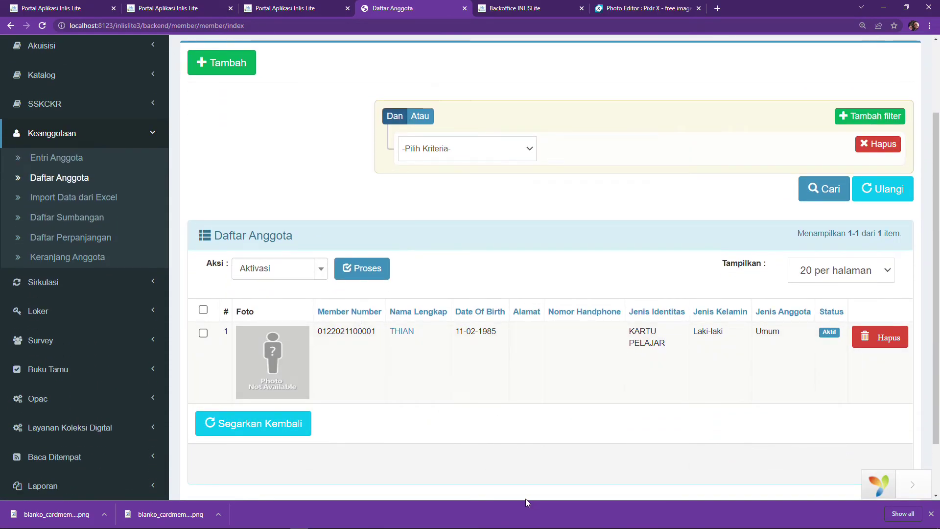
Select the listed member and process Cetak kartu anggota, downloading the duplicate PDF with a numbered file name
click(203, 334)
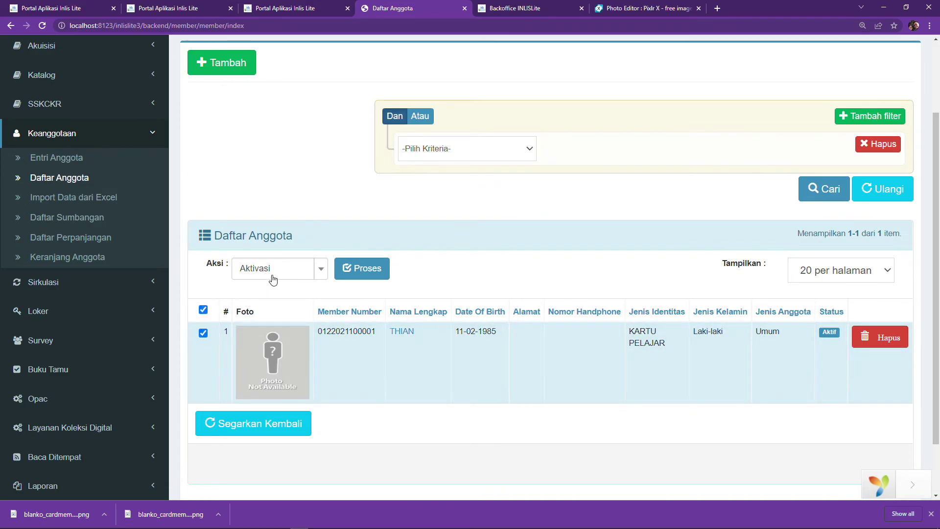
click(263, 272)
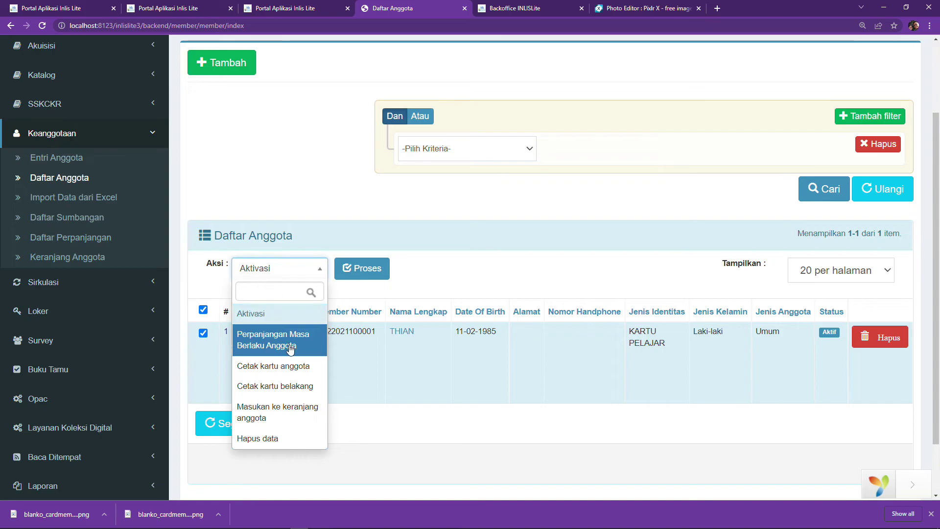
click(308, 372)
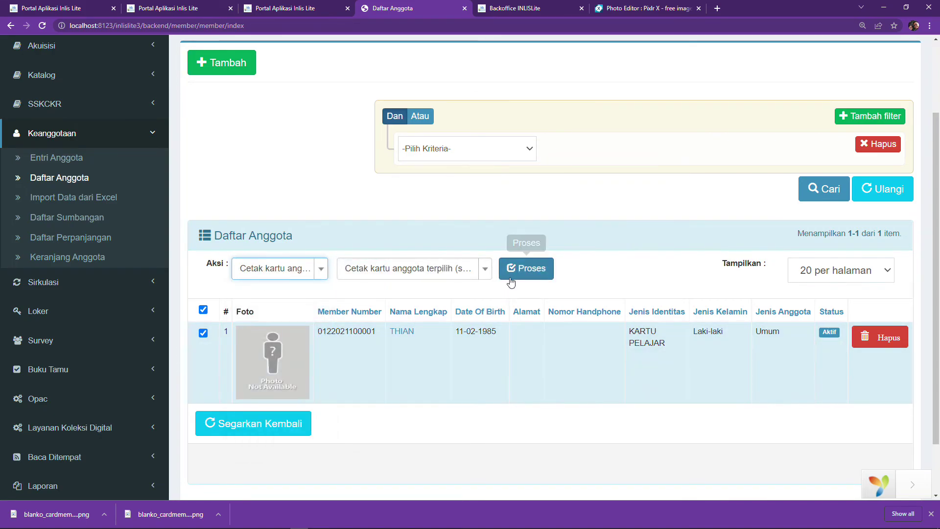
click(515, 279)
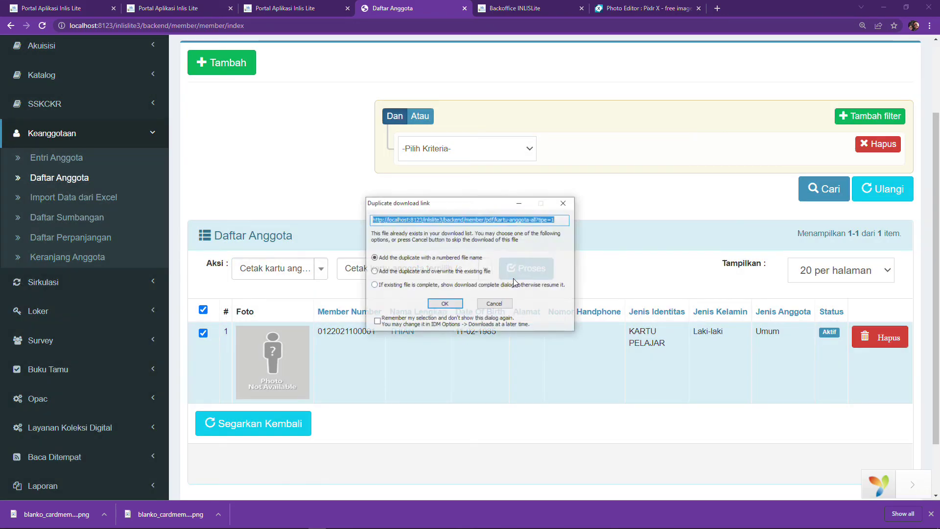
click(444, 304)
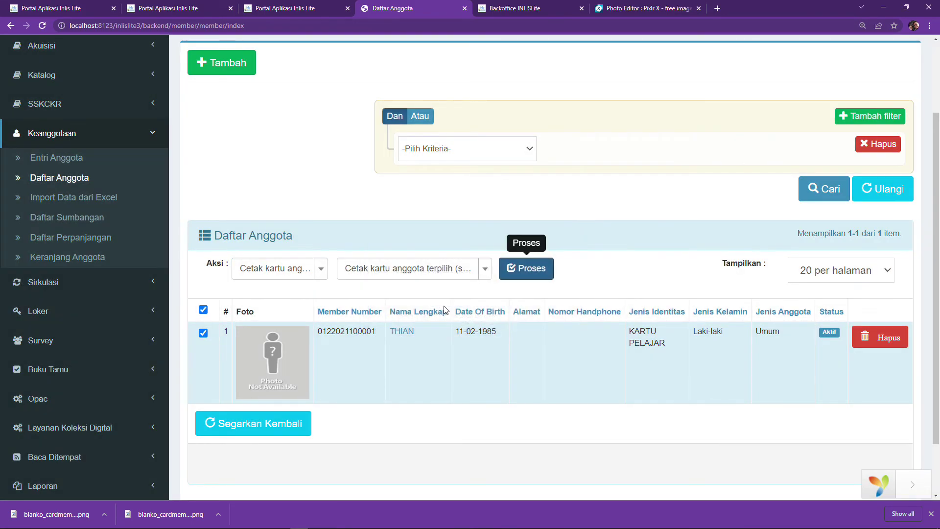
click(467, 312)
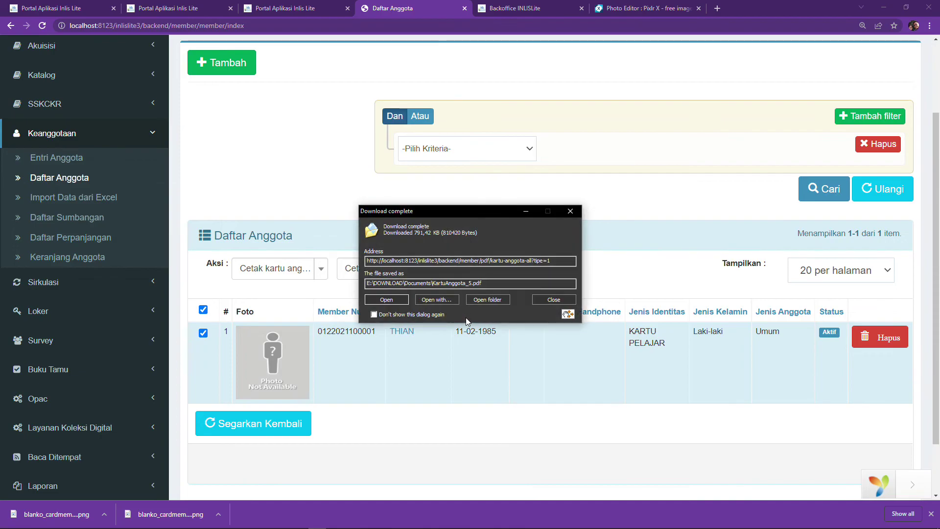
Open the downloaded member card PDF and dismiss the Adobe sign-in window to examine the printed card design
click(391, 300)
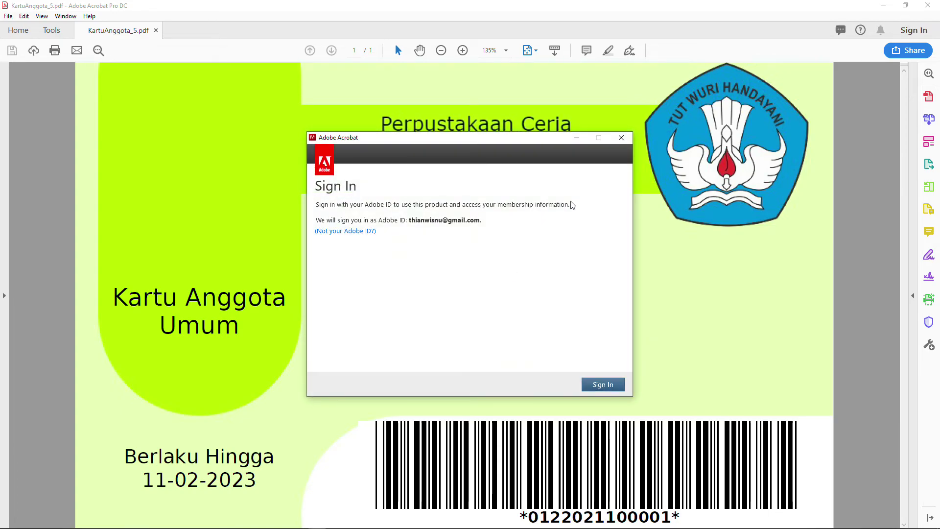
click(621, 138)
click(521, 302)
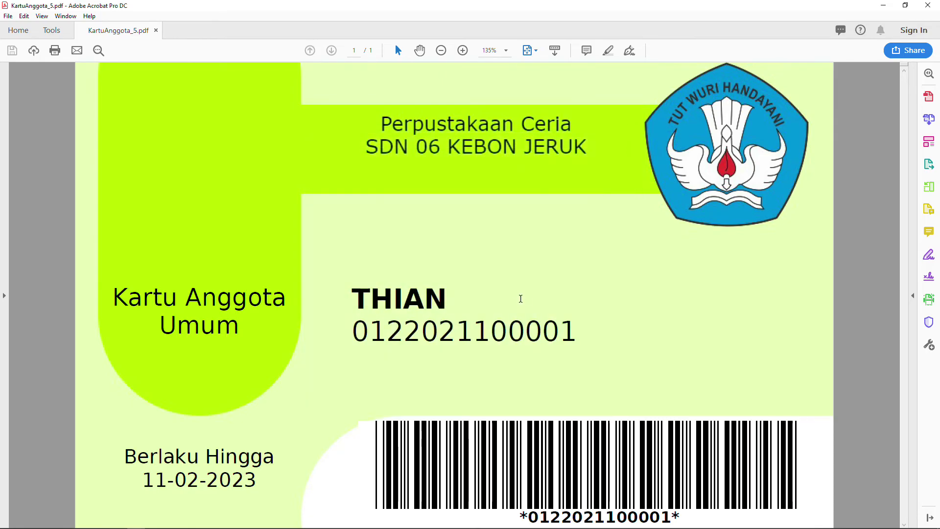